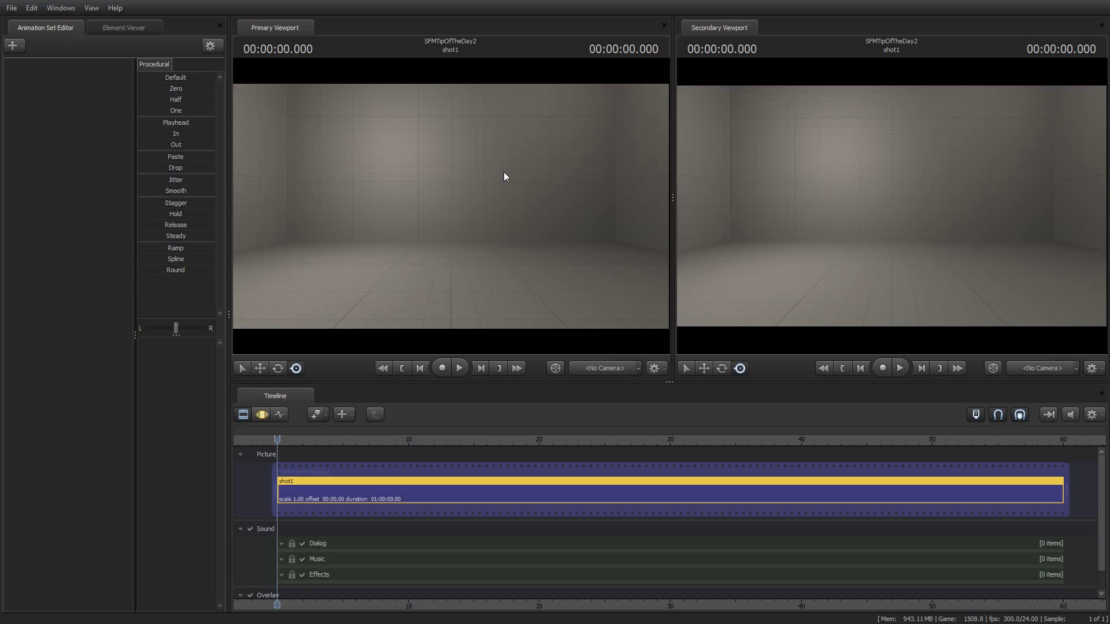
Create a new camera for shot1 and make it the scene camera.
click(510, 172)
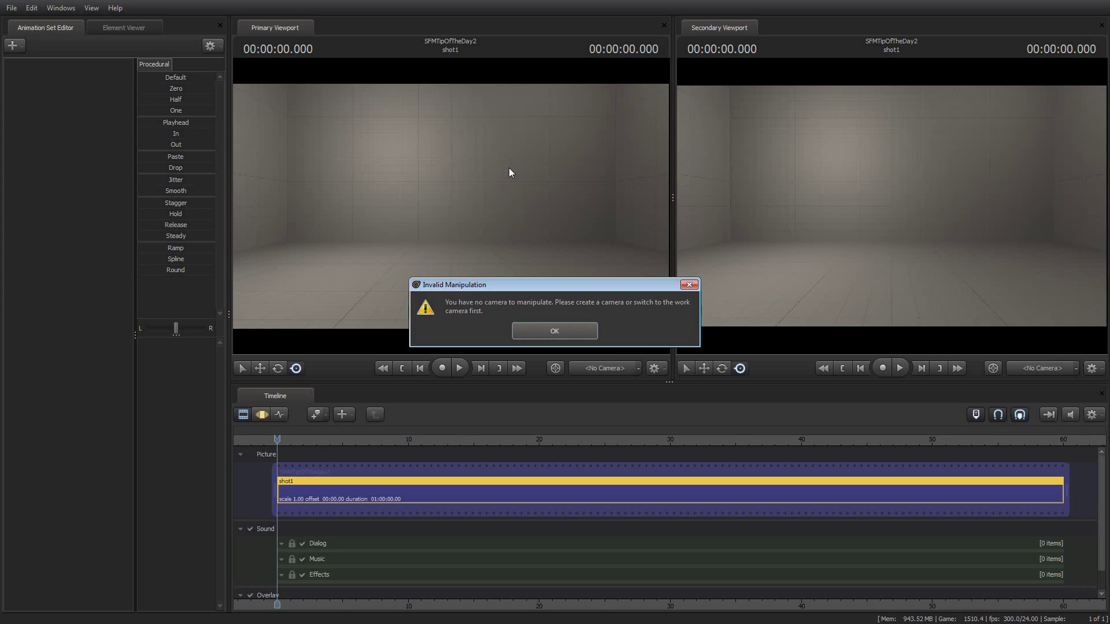
click(553, 331)
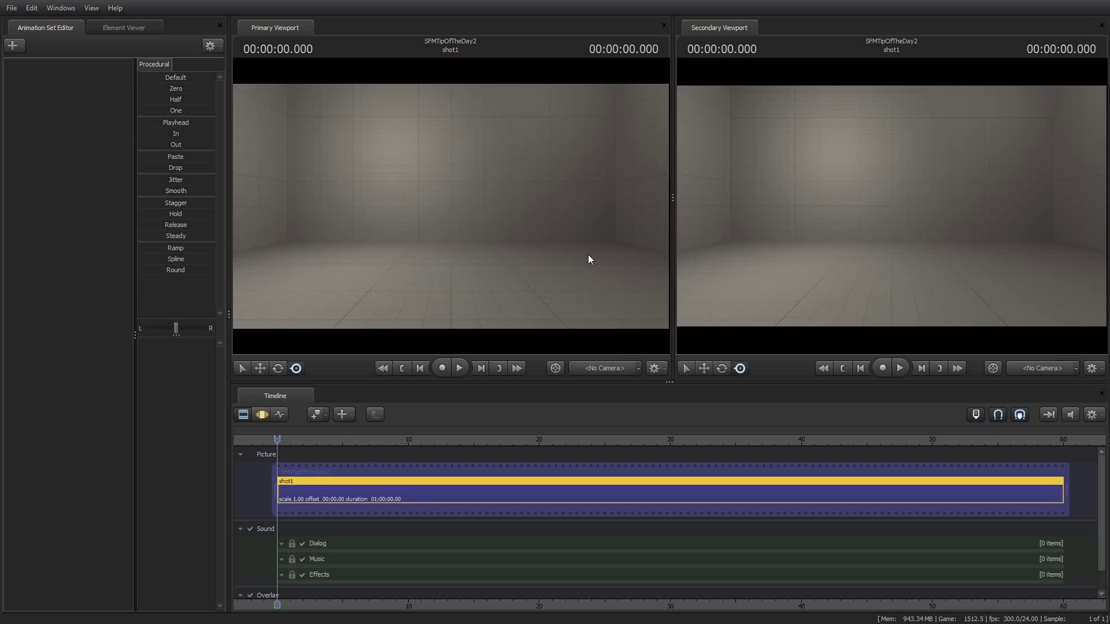
click(637, 368)
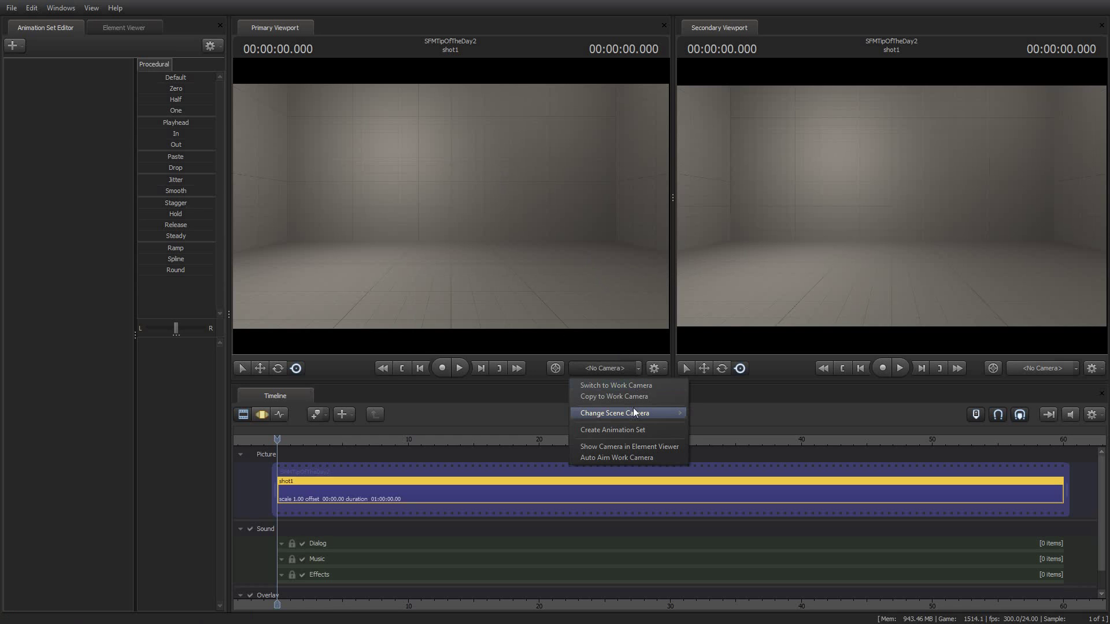
mouse_move(636, 411)
click(716, 415)
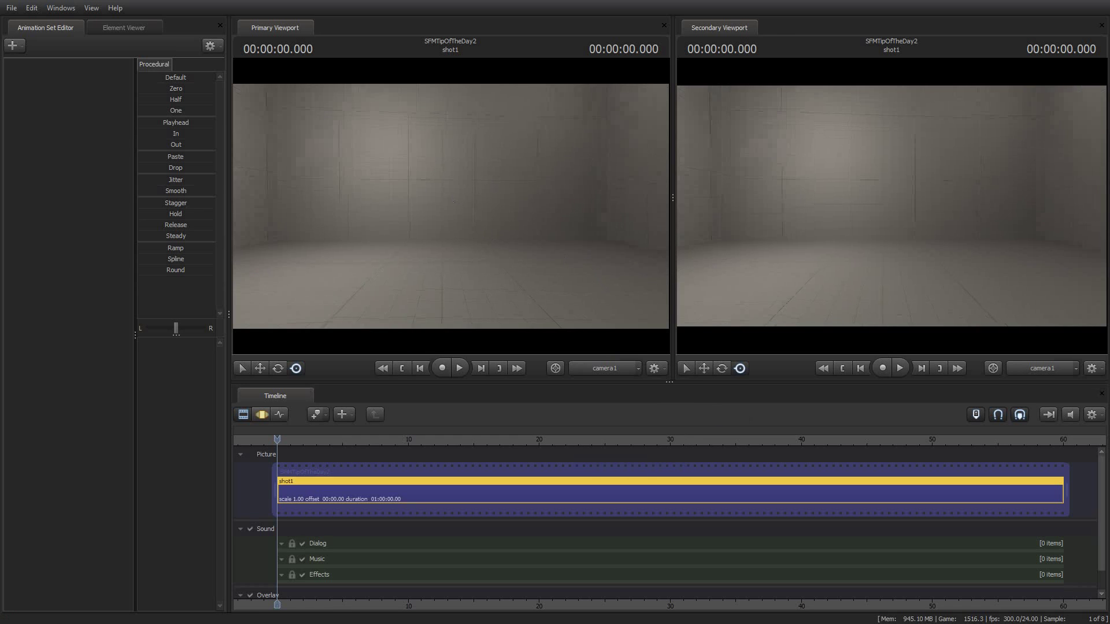
Position and aim camera1 to frame the red disc on the floor.
mouse_move(356, 173)
mouse_down()
mouse_move(351, 193)
mouse_move(365, 185)
mouse_up()
key(s)
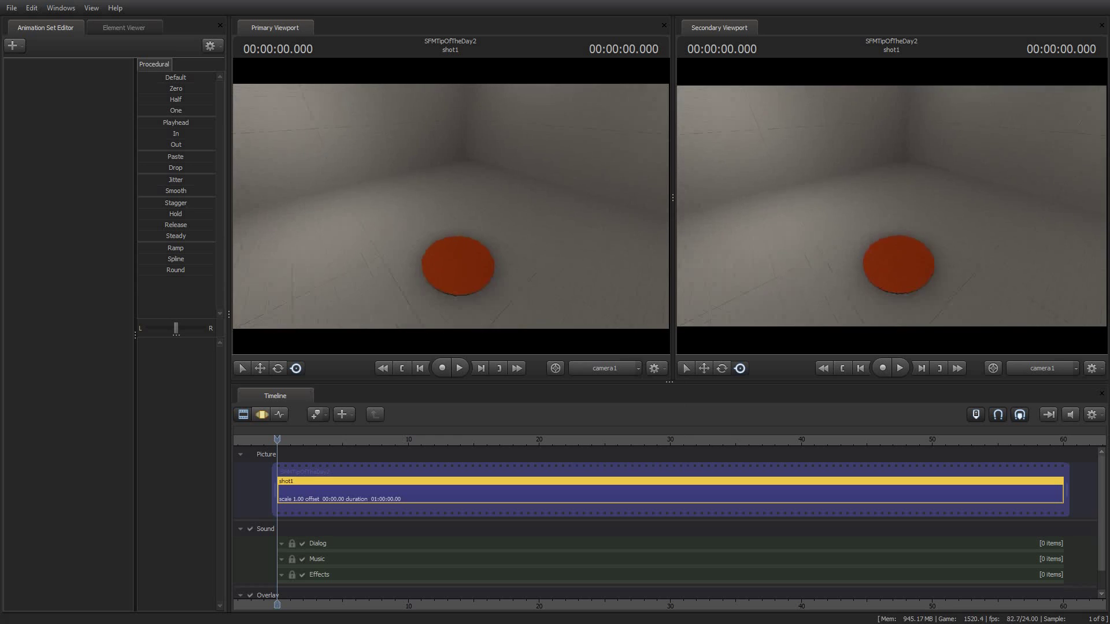
key(a)
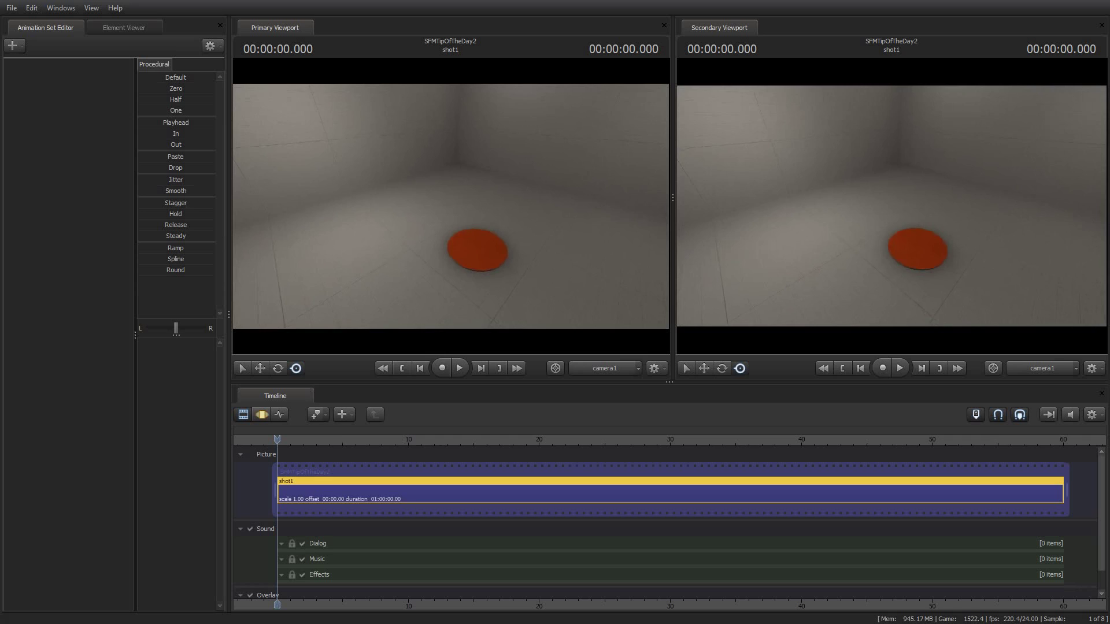
key(w)
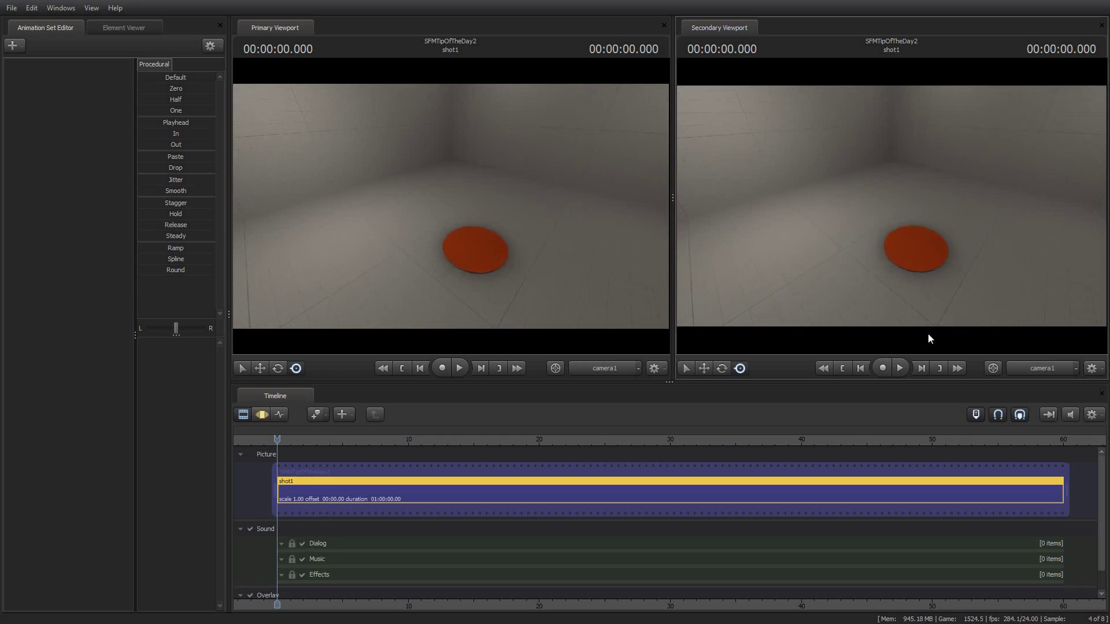
Switch the secondary viewport to the Work Camera and aim it at the red disc.
click(1031, 369)
drag(892, 206, 991, 242)
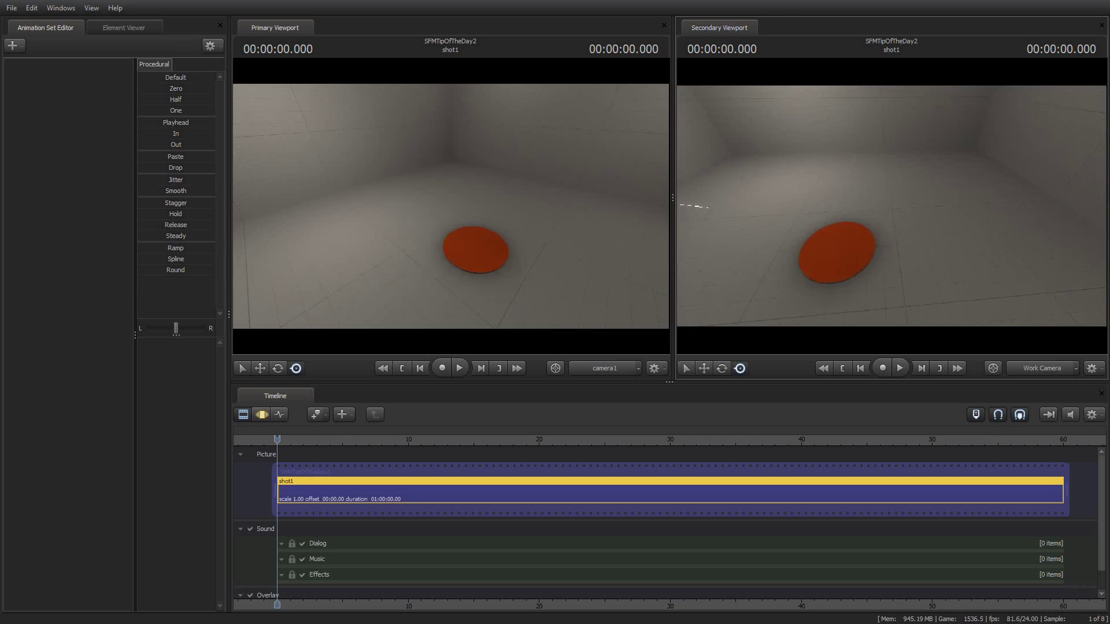
drag(876, 214, 890, 208)
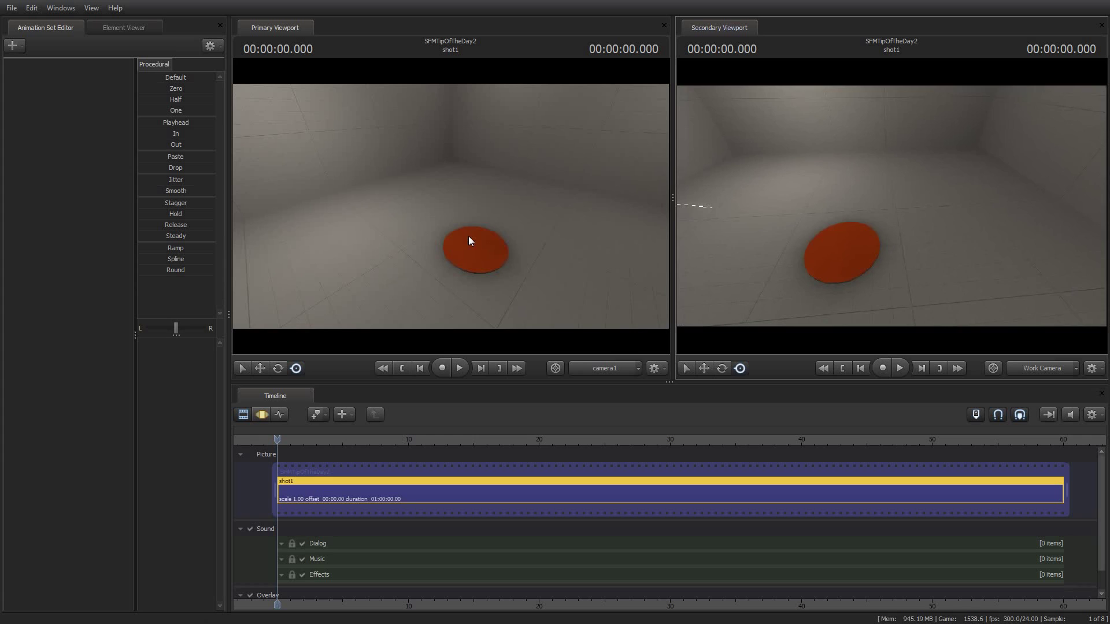
Create an animation set for a new model using player\scout.mdl from the tf mod.
click(34, 31)
click(22, 45)
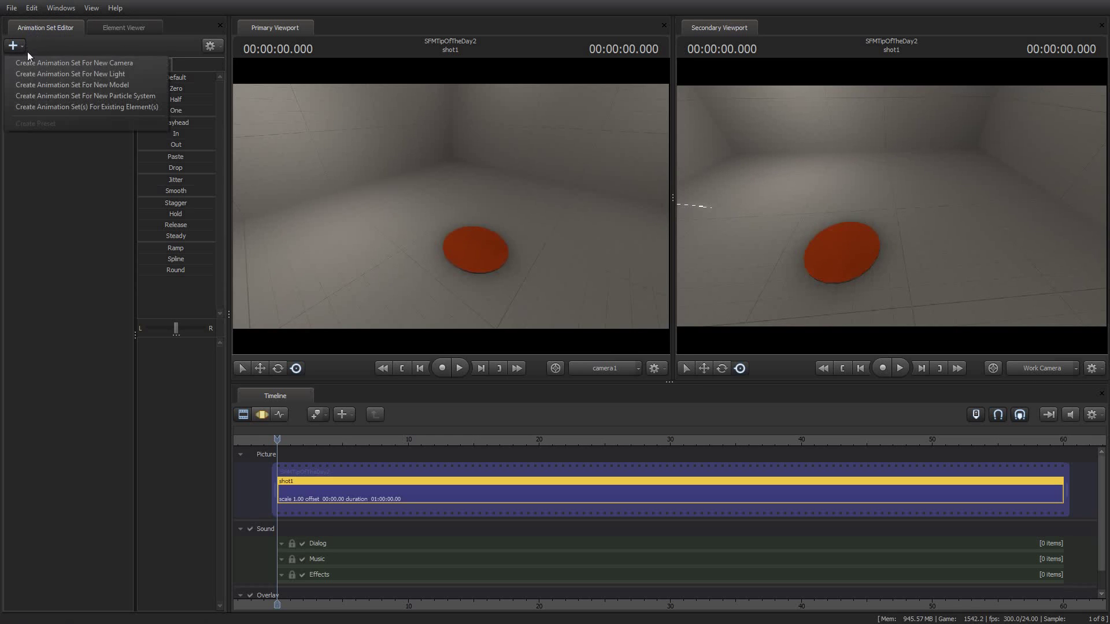
click(58, 85)
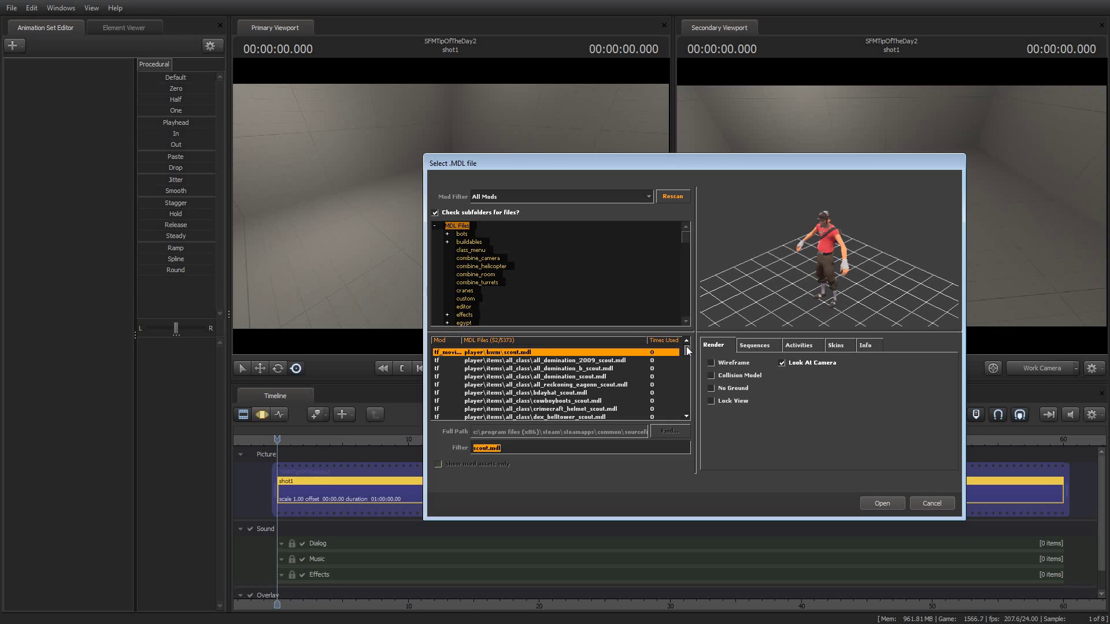
drag(686, 348, 692, 405)
click(517, 393)
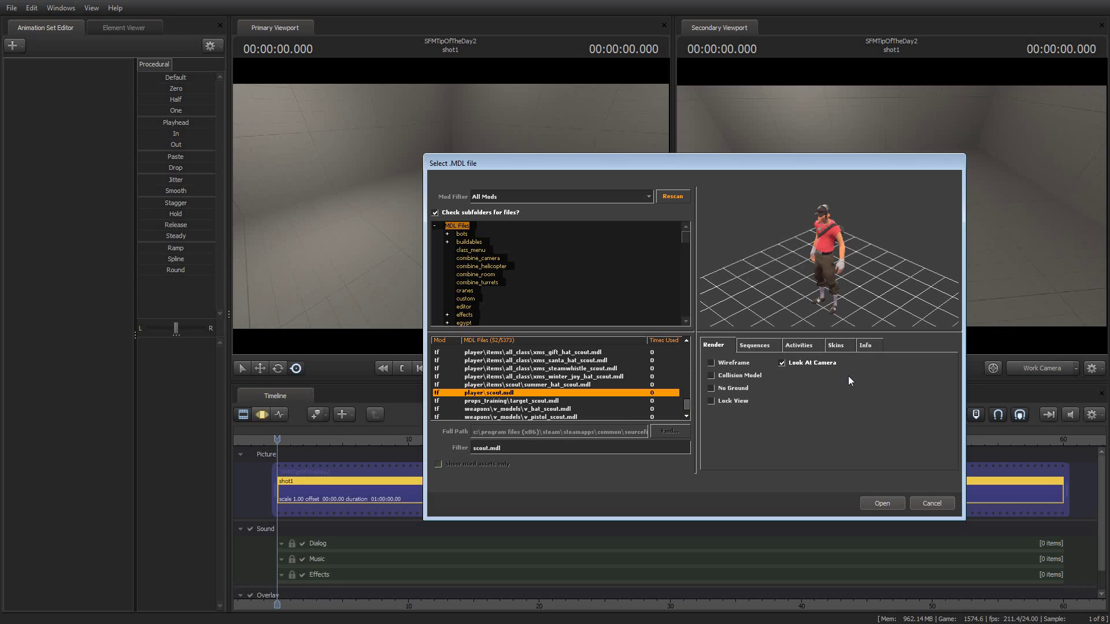
click(881, 503)
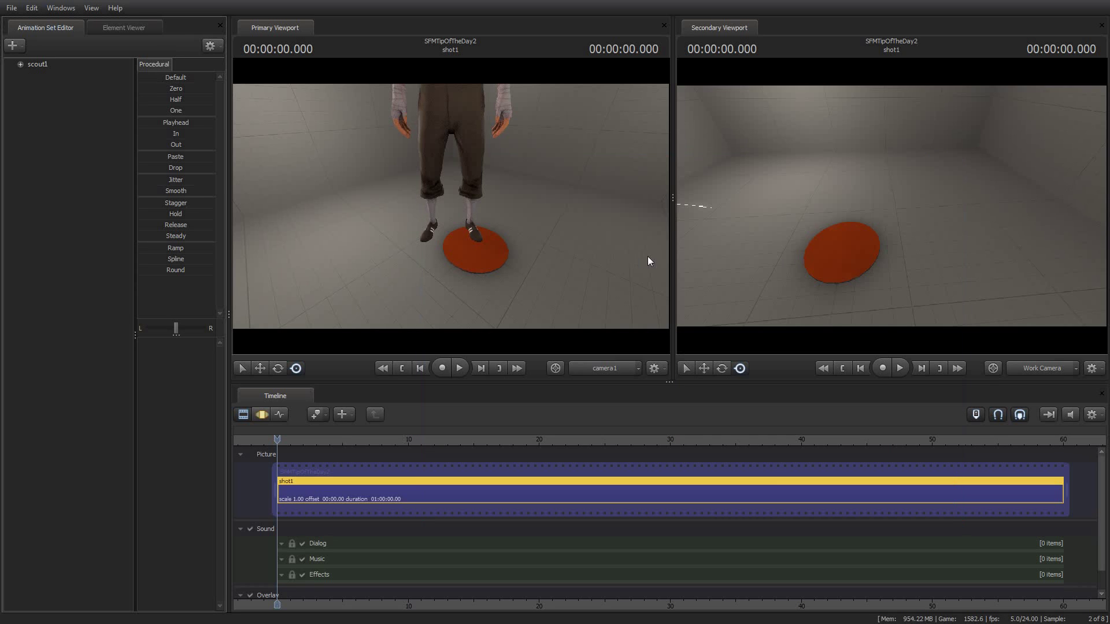
Move the whole scout1 model onto the red disc in the Motion Editor.
click(263, 414)
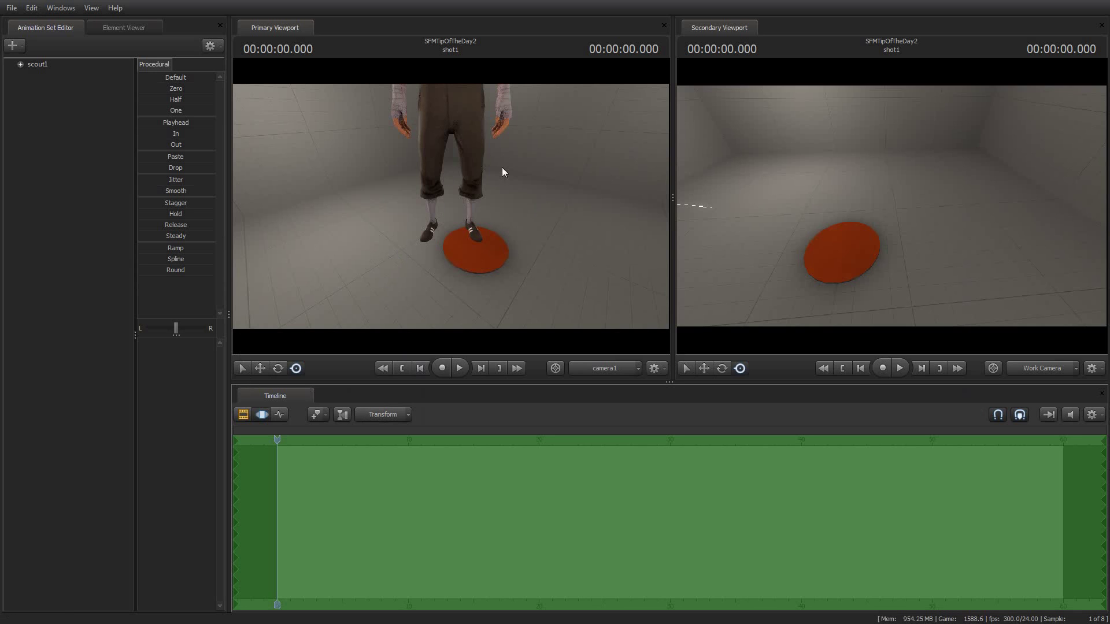
click(36, 62)
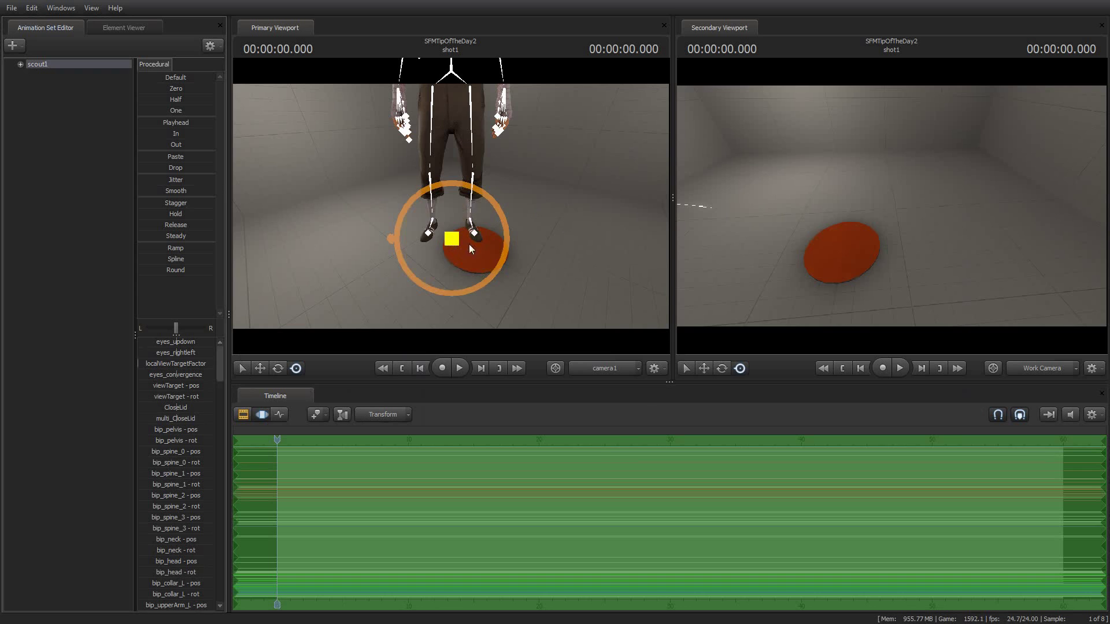
drag(469, 244, 475, 249)
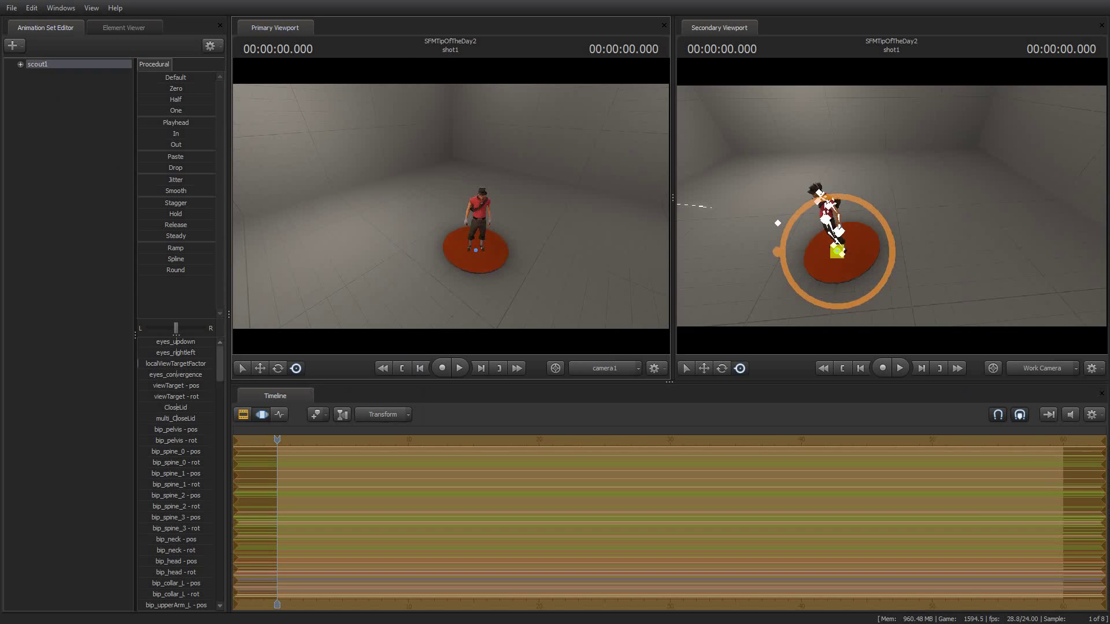
Move camera1 closer to frame the scout from the thighs up.
drag(507, 204, 526, 216)
key(w)
key(d)
key(w)
key(w)
key(z)
key(d)
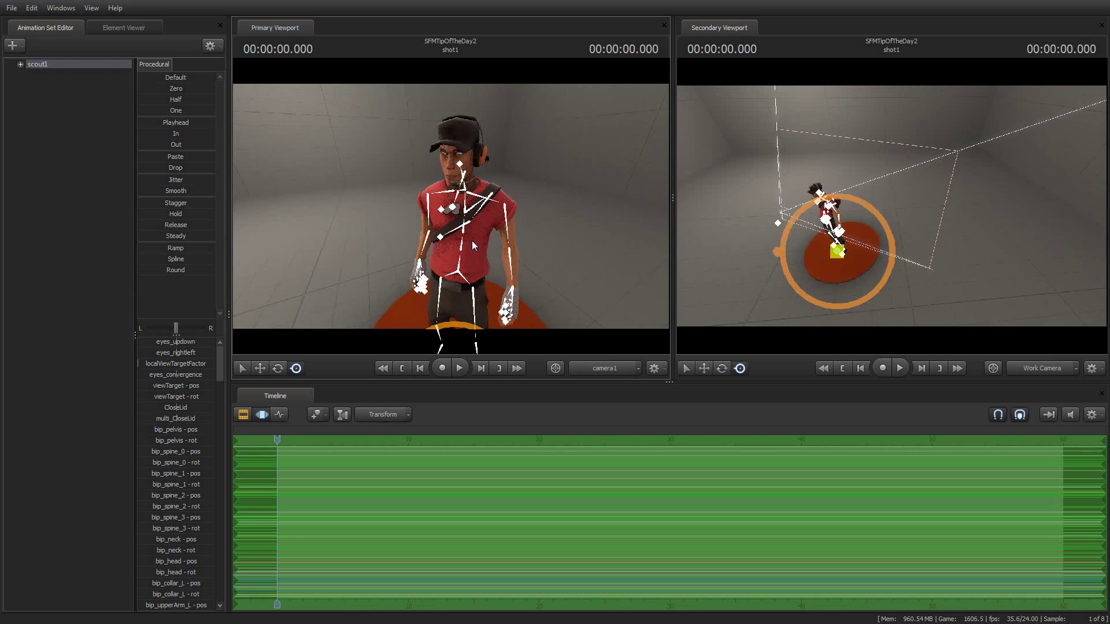
Import the selectionMenu_Anim01 sequence onto scout1 with root motion generation enabled.
right_click(51, 66)
mouse_move(116, 152)
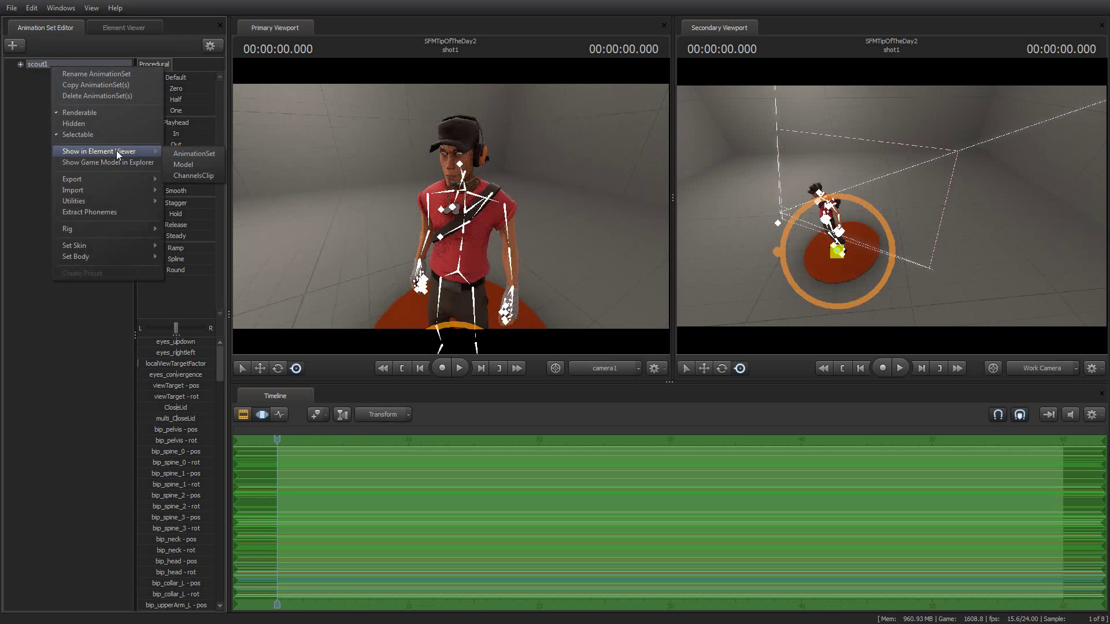
mouse_move(110, 189)
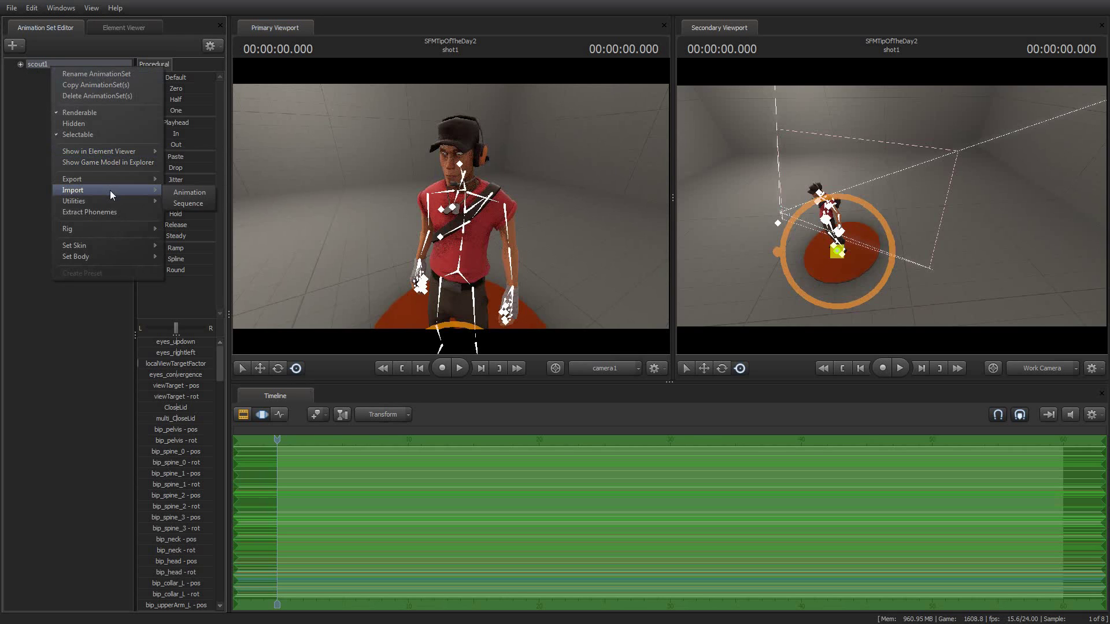
click(191, 204)
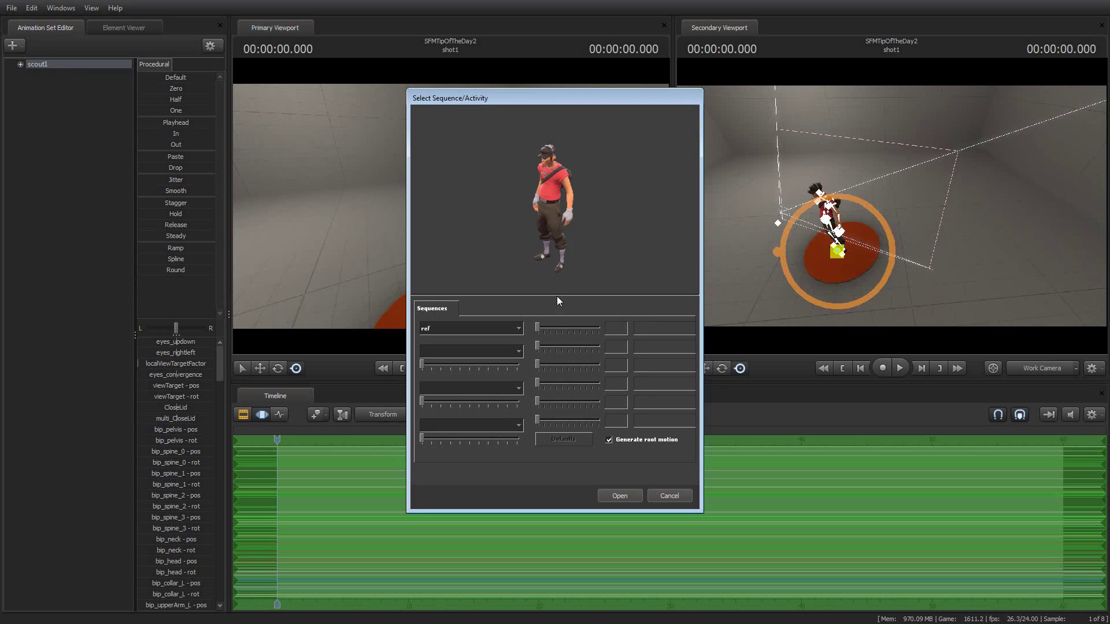
click(516, 328)
scroll(510, 380, down, 10)
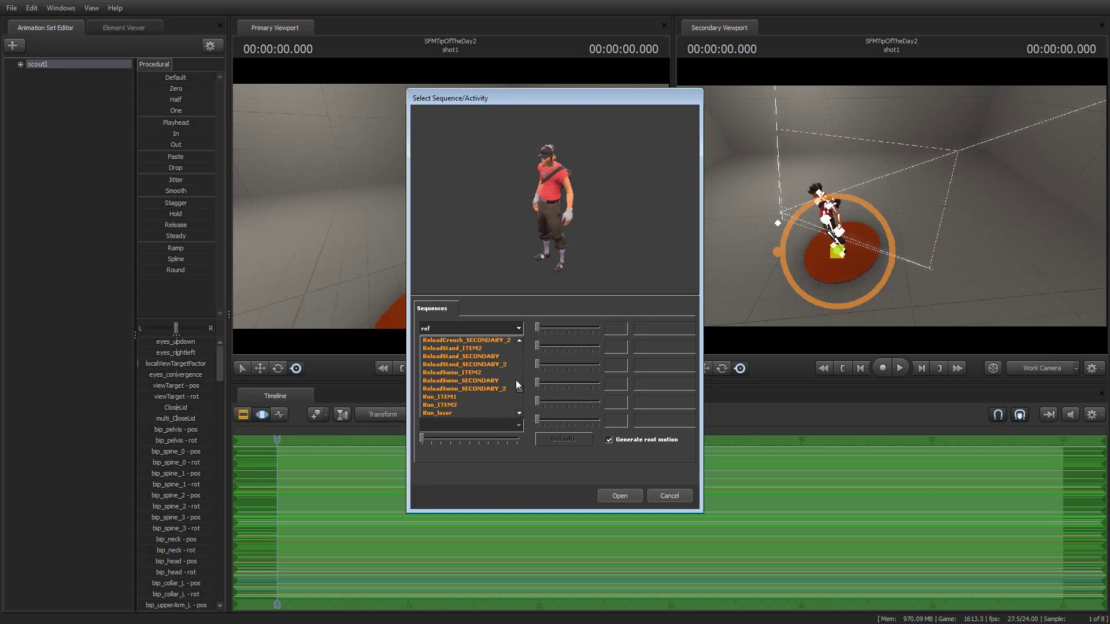
scroll(497, 372, down, 5)
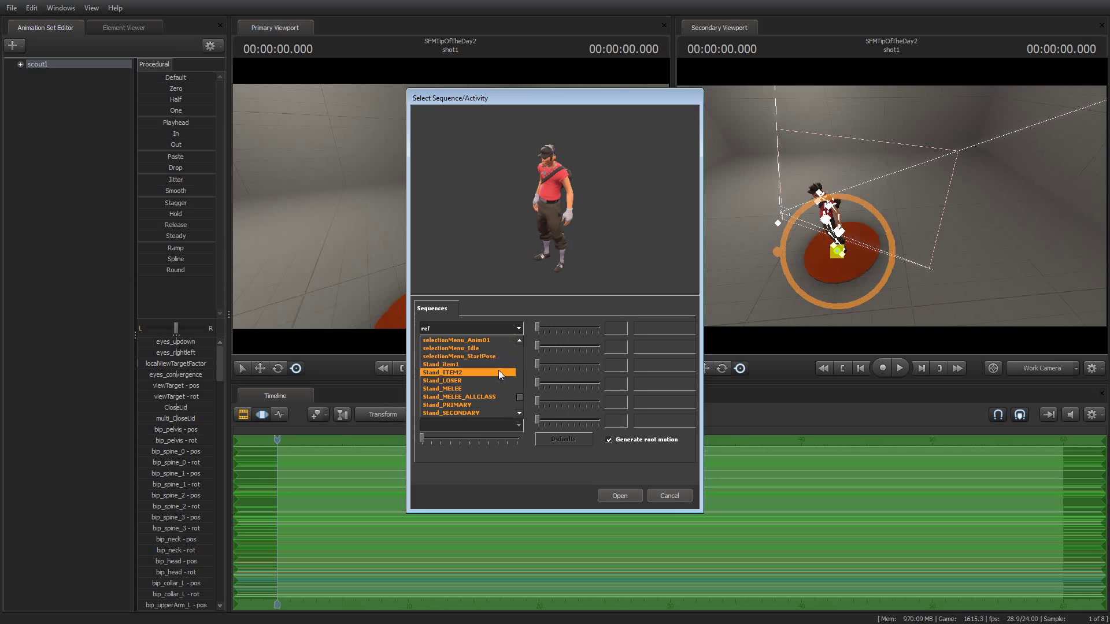
scroll(488, 348, up, 1)
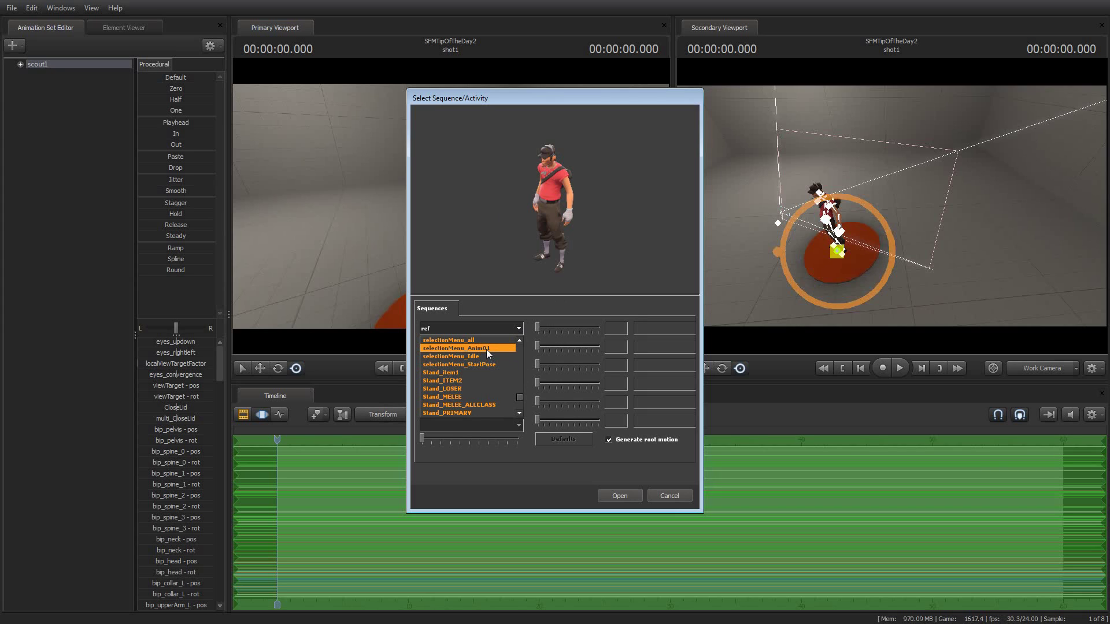
click(486, 348)
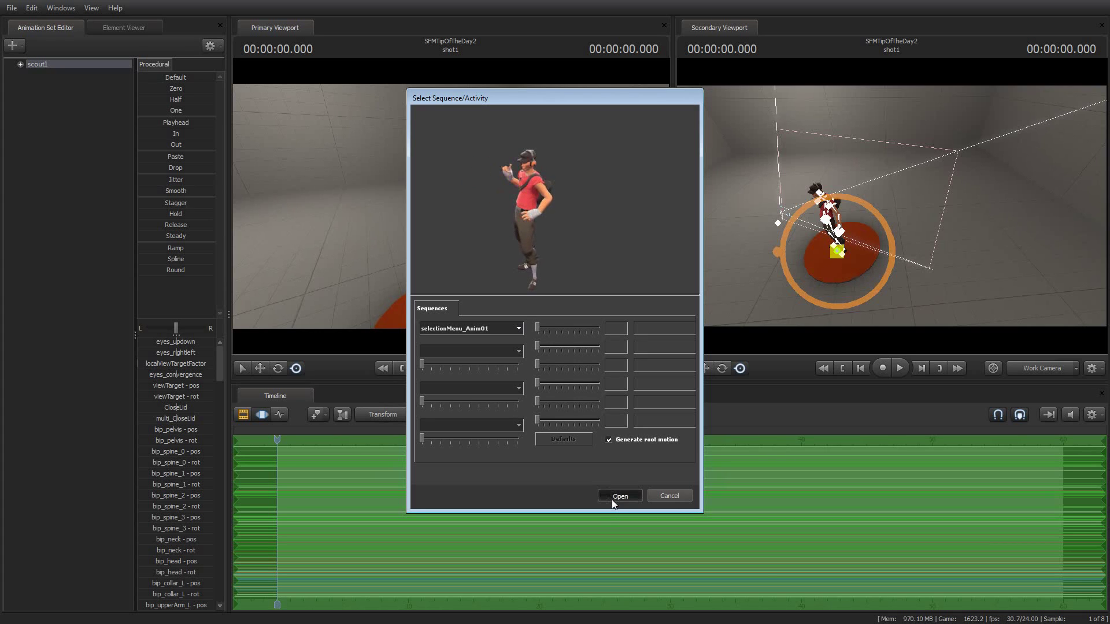
key(Return)
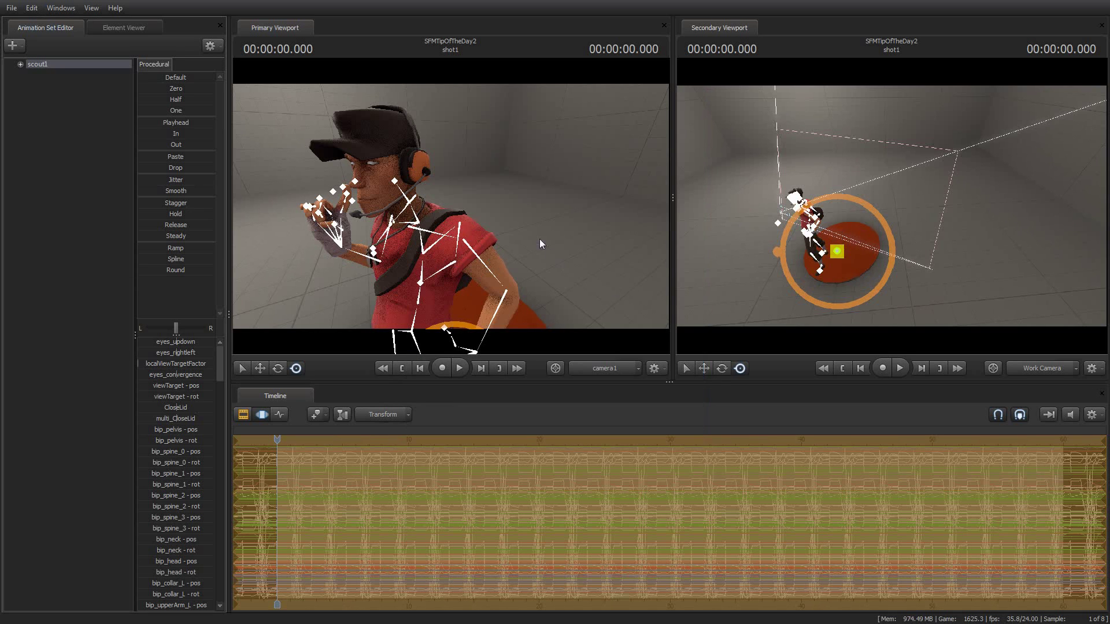
Shift the animated scout so that he stands over the middle of the red disc.
alt+right_drag(544, 229, 595, 222)
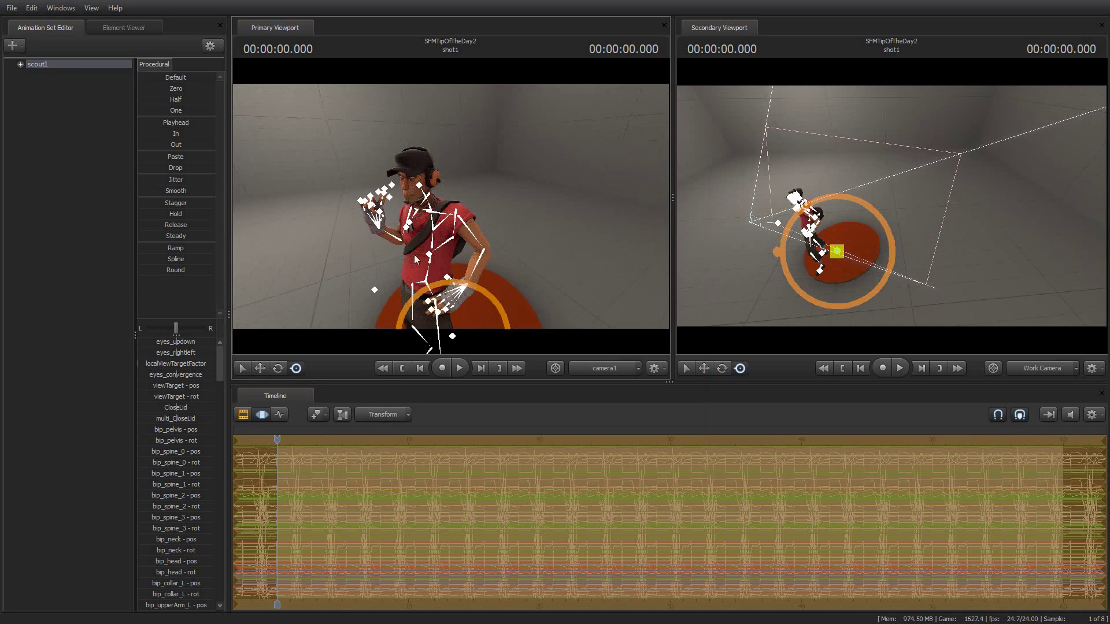
drag(595, 221, 585, 289)
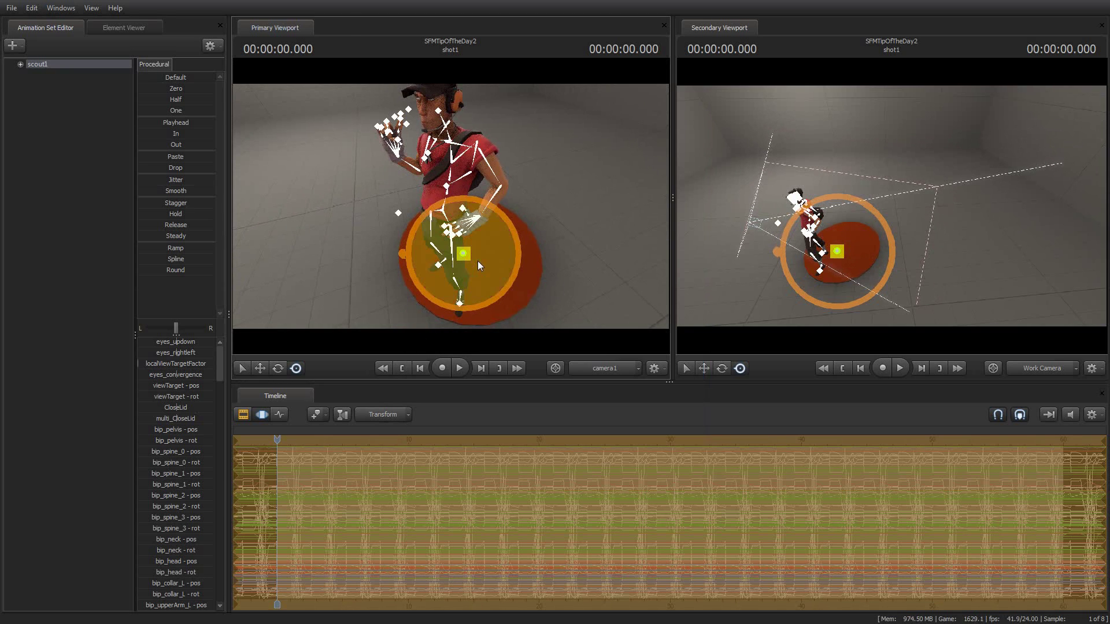
drag(465, 256, 477, 231)
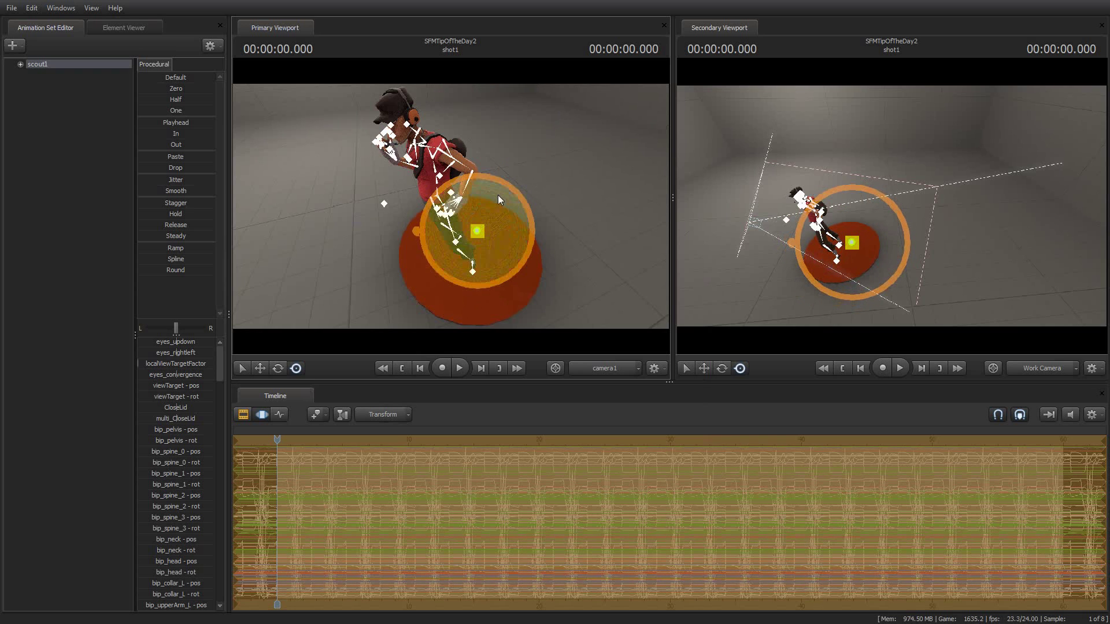
click(37, 9)
click(40, 24)
Reframe camera1 on the scout's upper body and play the animation to about 7.5 seconds.
drag(615, 187, 613, 122)
key(w)
key(s)
key(z)
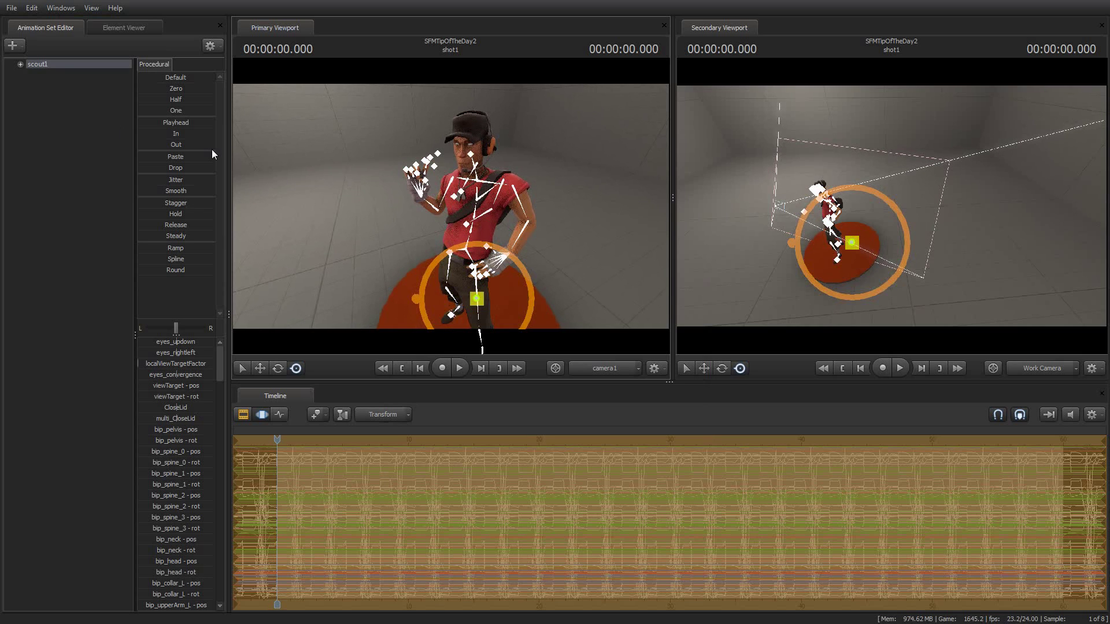
key(space)
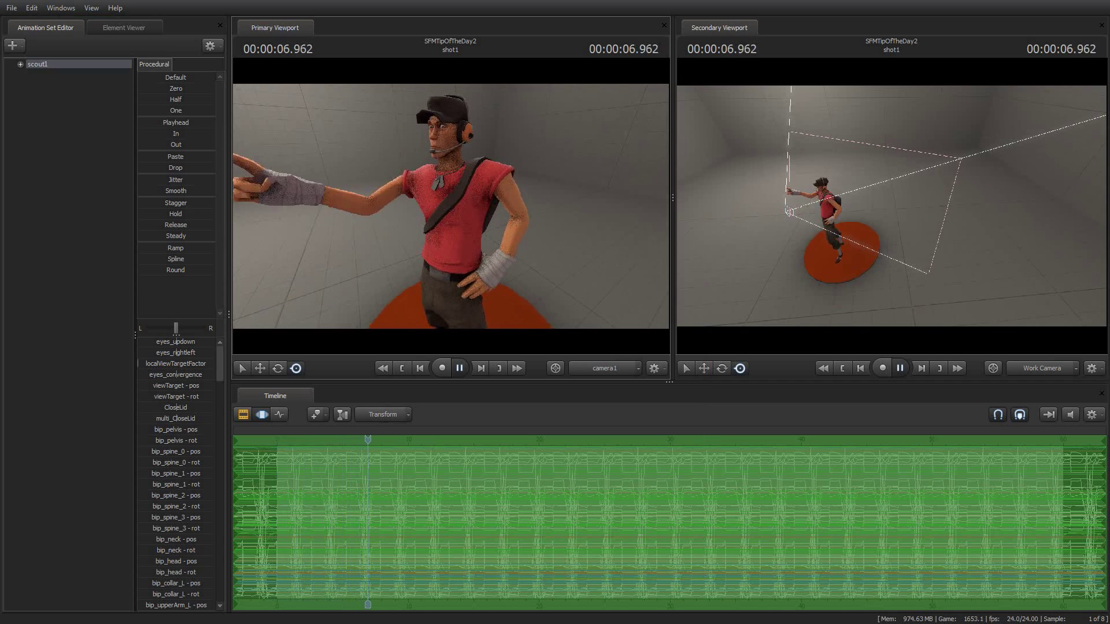
click(453, 210)
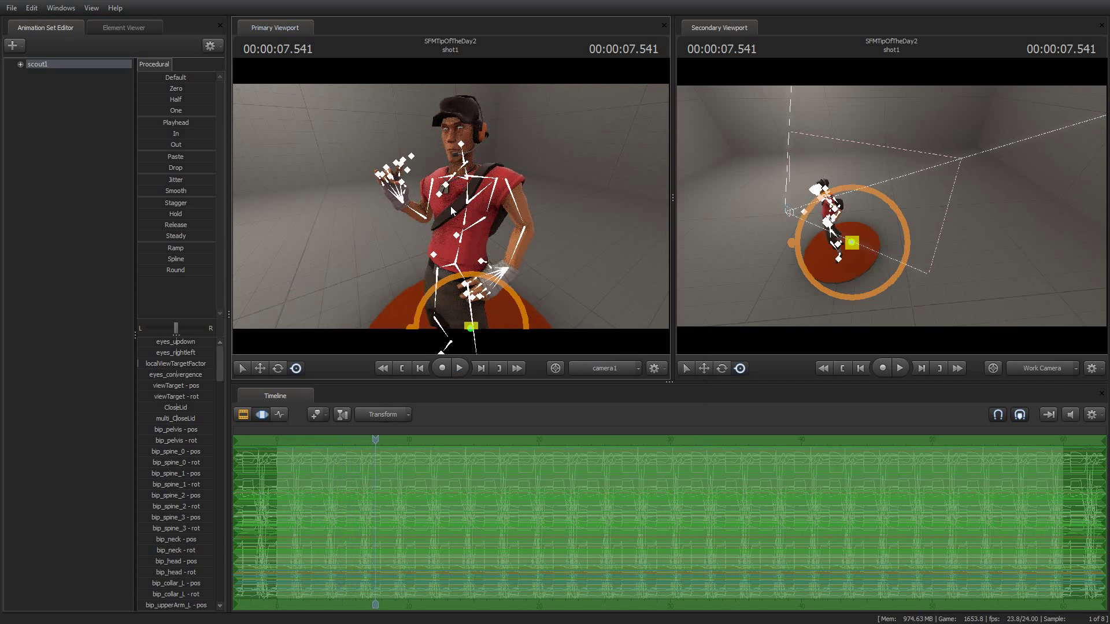
Select the viewTarget control in the Eyes group of scout1's Face controls.
click(20, 65)
click(32, 74)
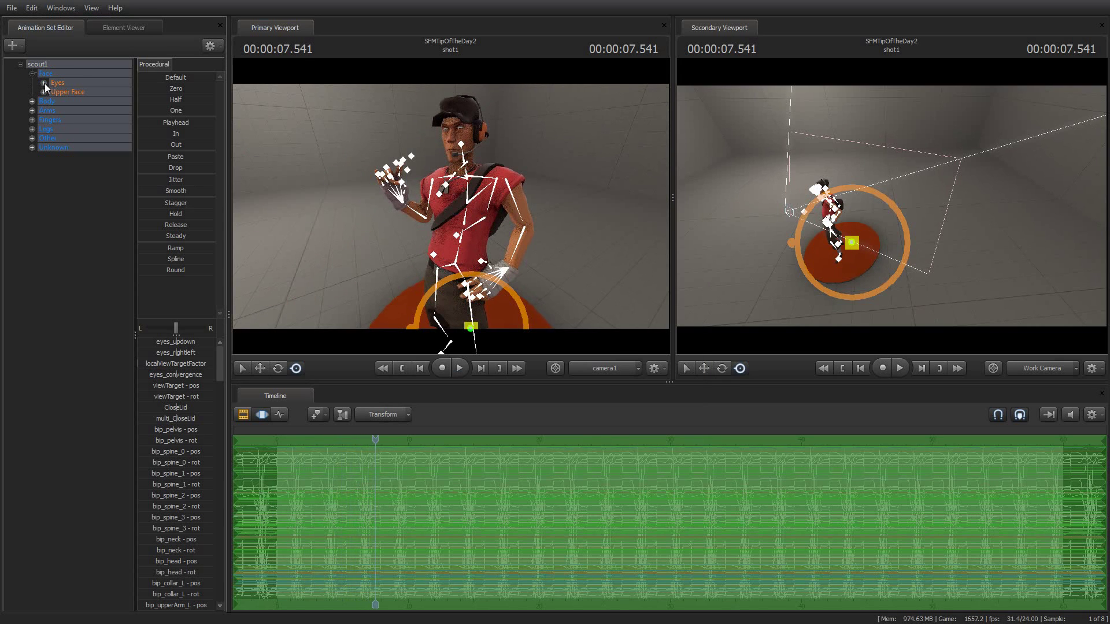
click(44, 83)
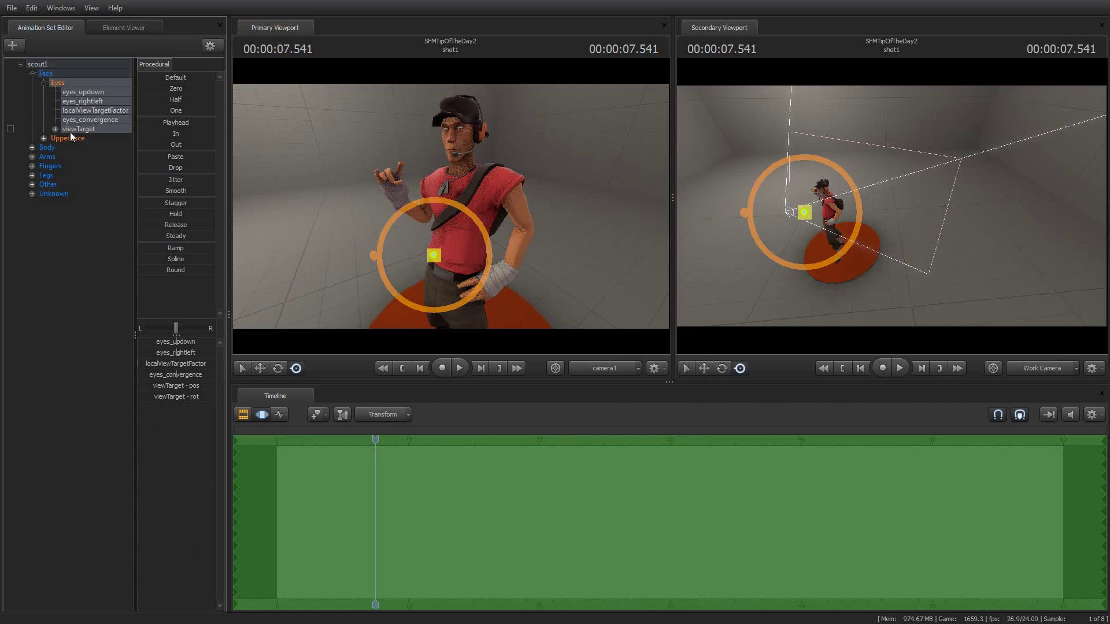
click(70, 131)
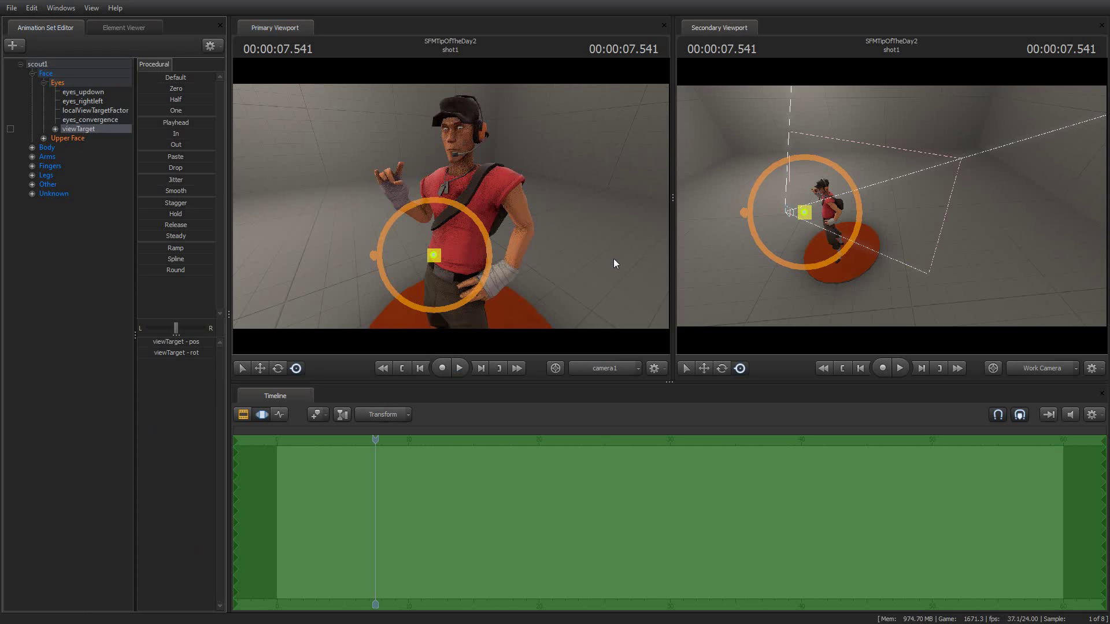
drag(632, 242, 451, 206)
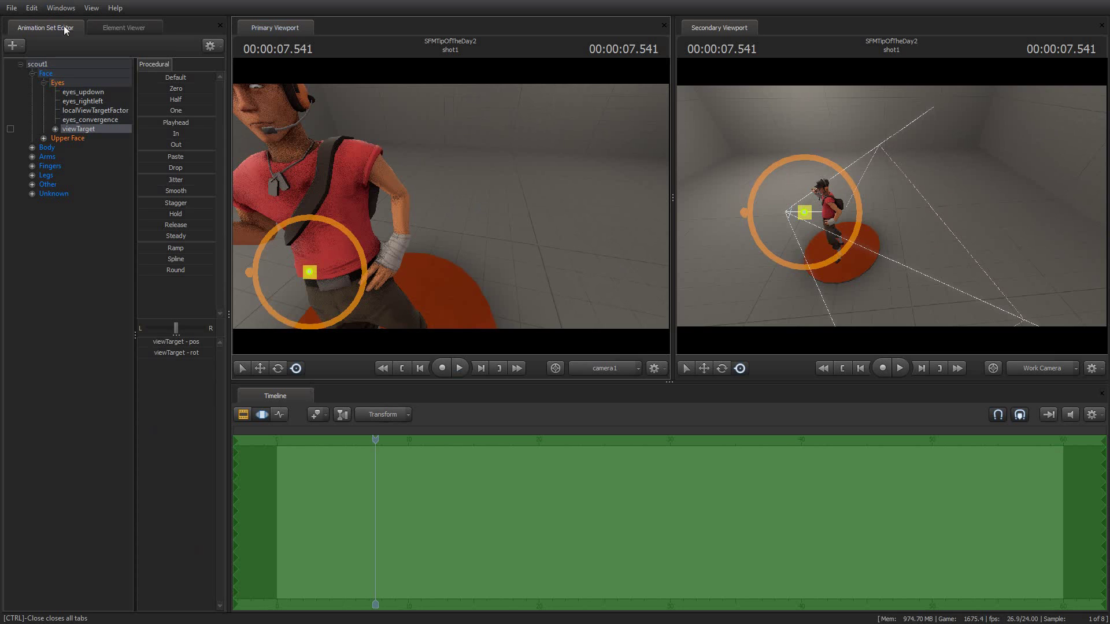
Undo the last change and raise scout1's viewTarget up over his face in the camera1 view.
click(30, 8)
click(37, 22)
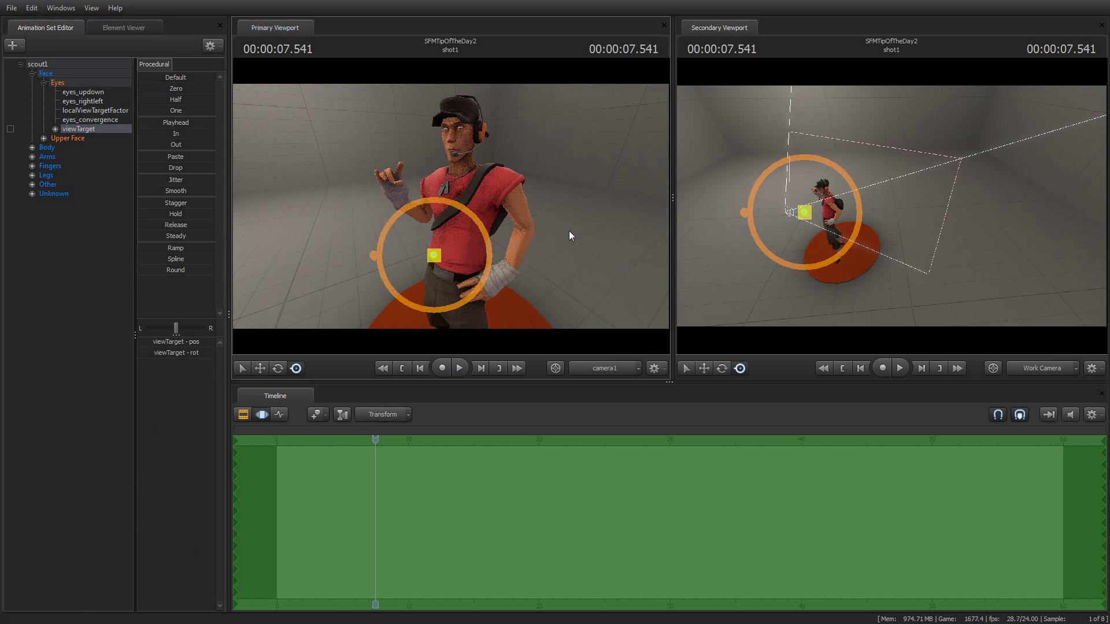
click(454, 209)
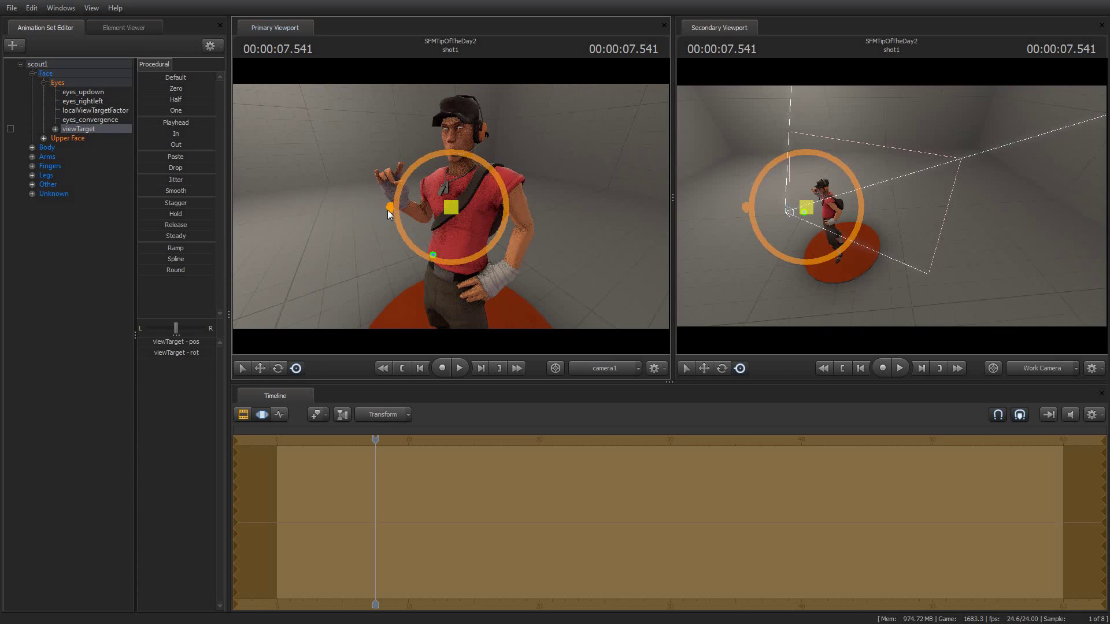
mouse_move(389, 209)
mouse_down()
mouse_move(387, 194)
mouse_move(453, 193)
mouse_move(453, 104)
mouse_move(469, 152)
mouse_move(436, 142)
mouse_move(450, 137)
mouse_up()
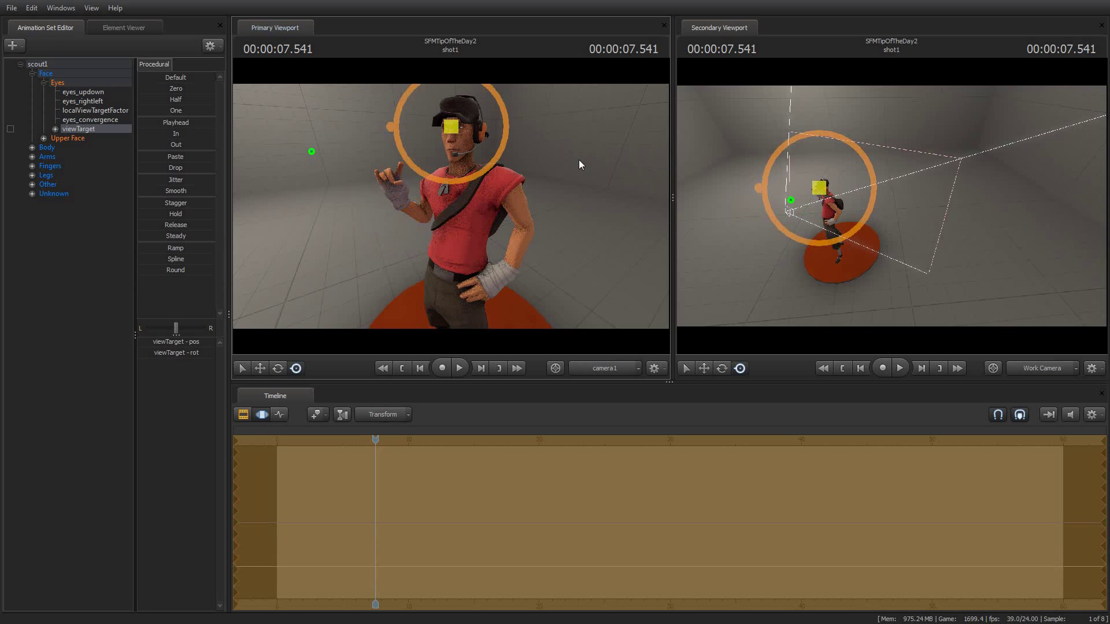
drag(451, 127, 459, 148)
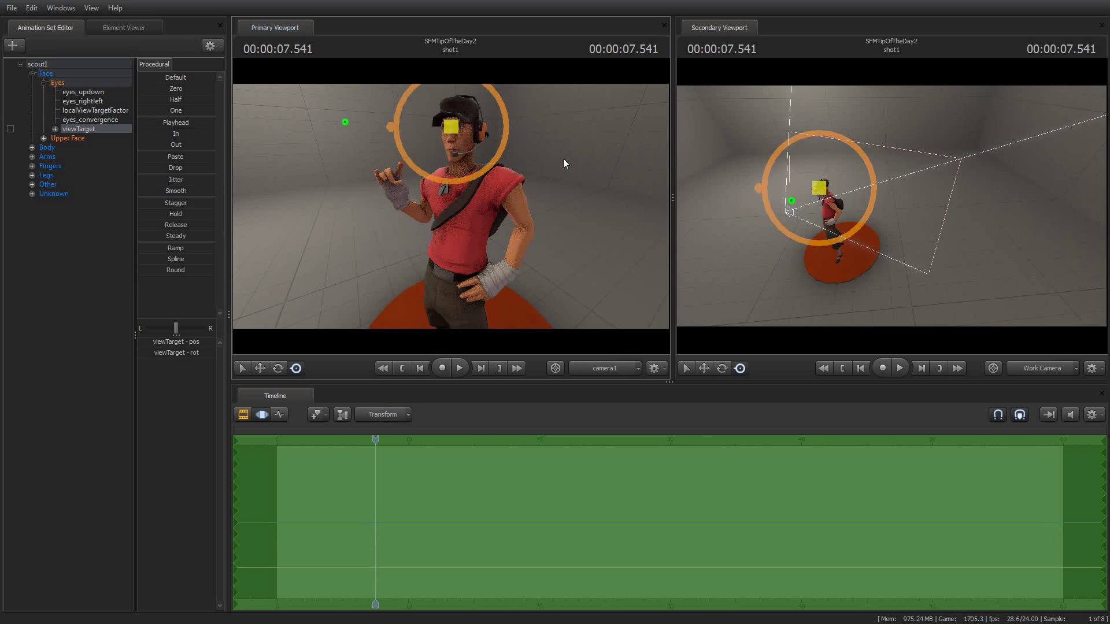
Play the shot to about 23.8 seconds and select the collapsed scout1 animation set.
key(space)
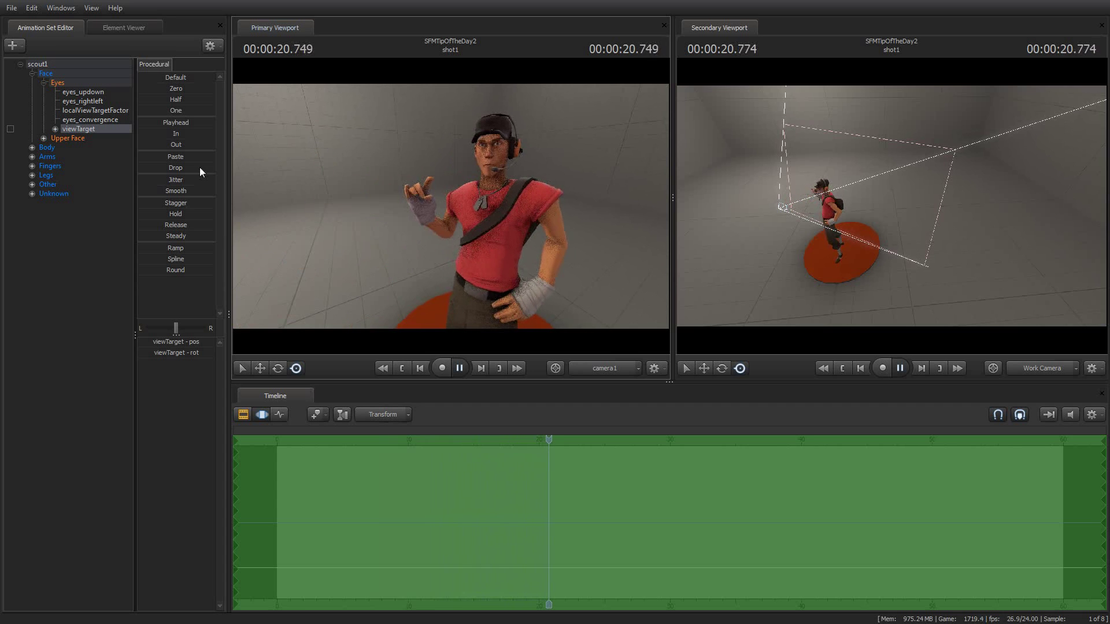
click(21, 64)
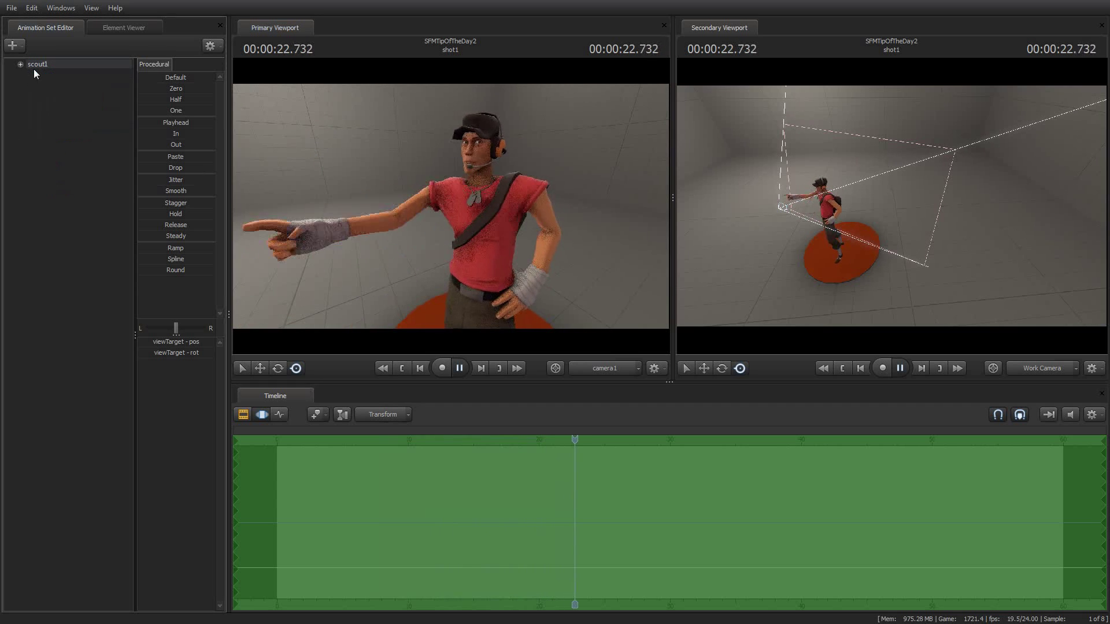
right_click(33, 65)
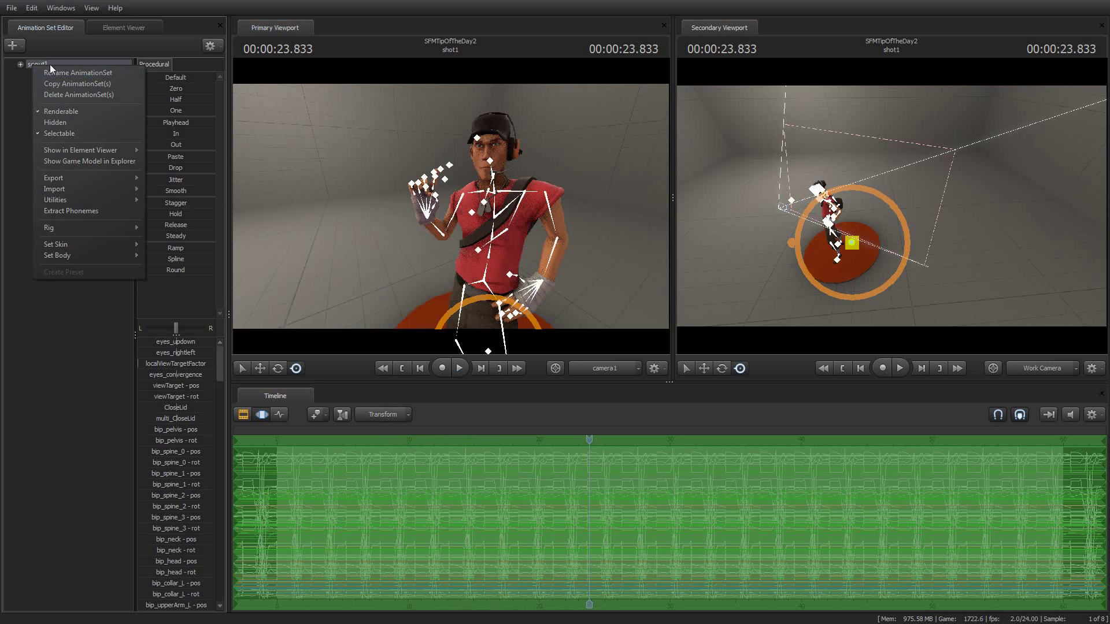
click(244, 373)
Show the shot in the Clip Editor and start adding a sound clip to the Dialog track.
click(243, 414)
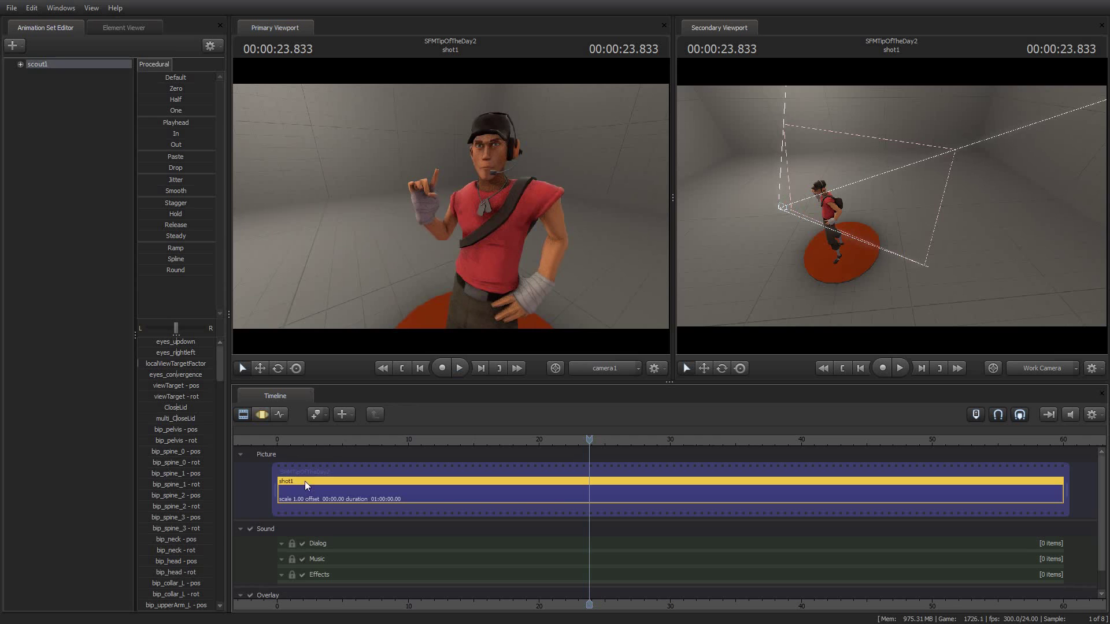
click(281, 544)
right_click(360, 558)
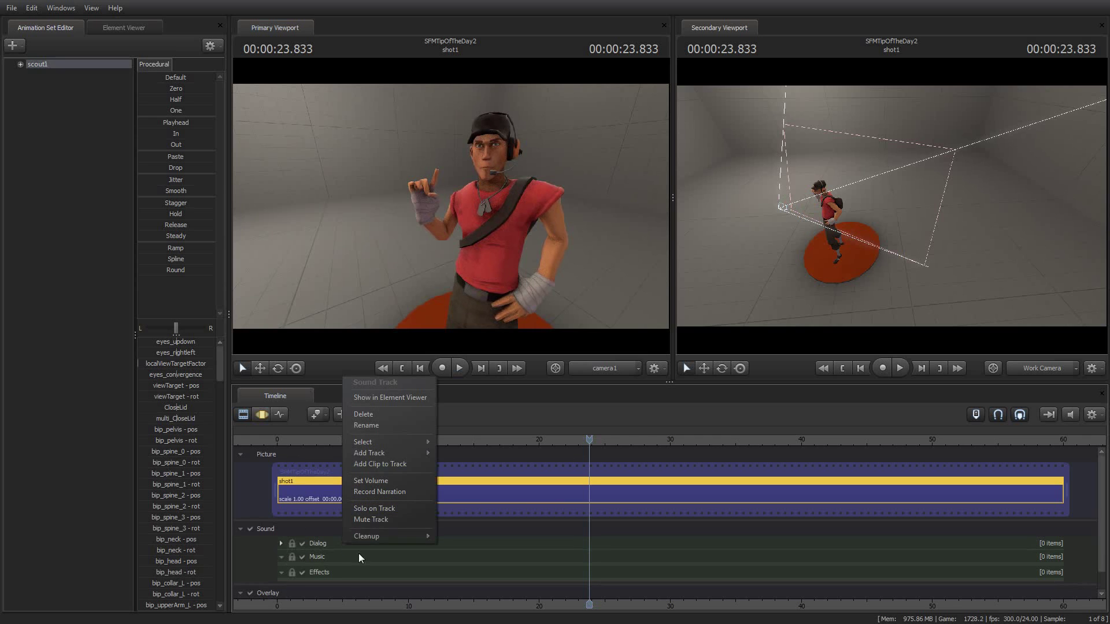
click(382, 464)
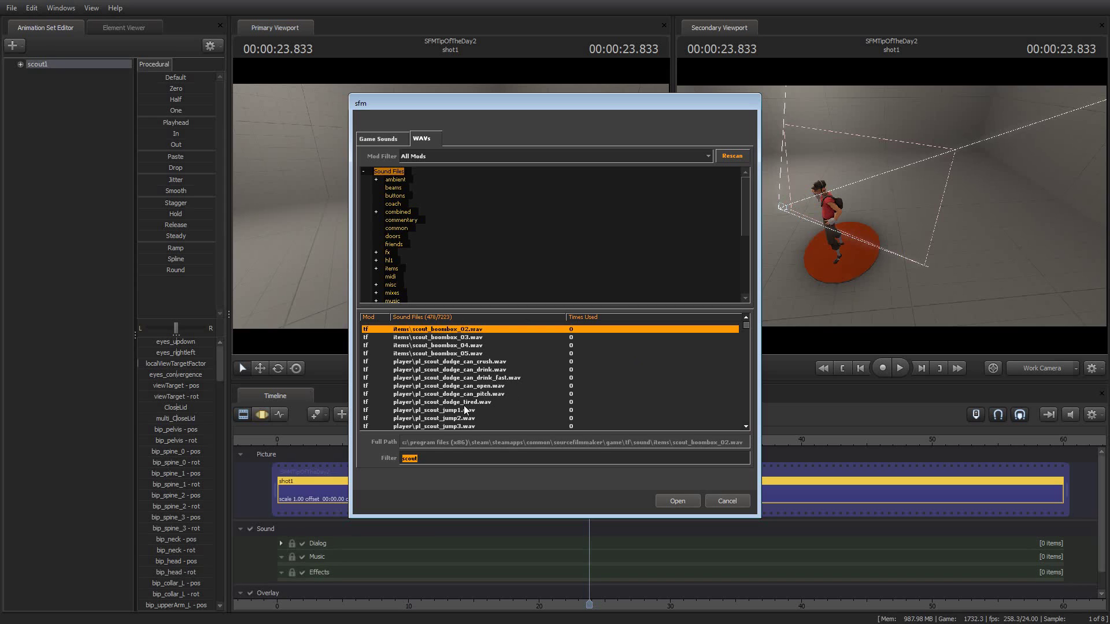
Browse the WAV files filtered by scout and add vo\scout_cheers05.wav as the Dialog sound clip.
scroll(538, 399, down, 4)
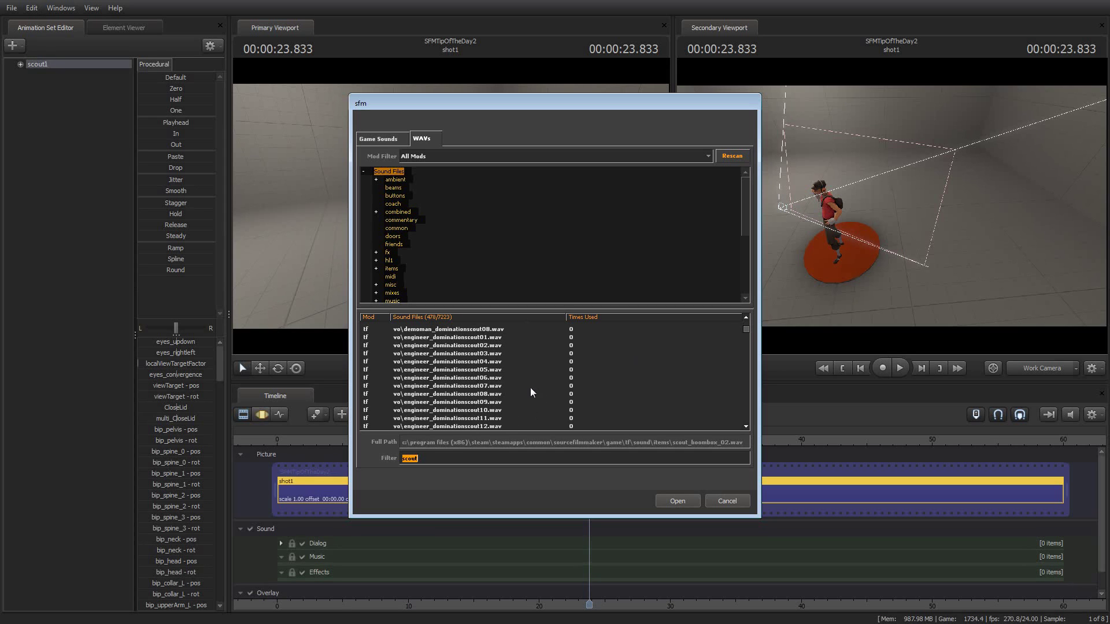
scroll(503, 373, down, 6)
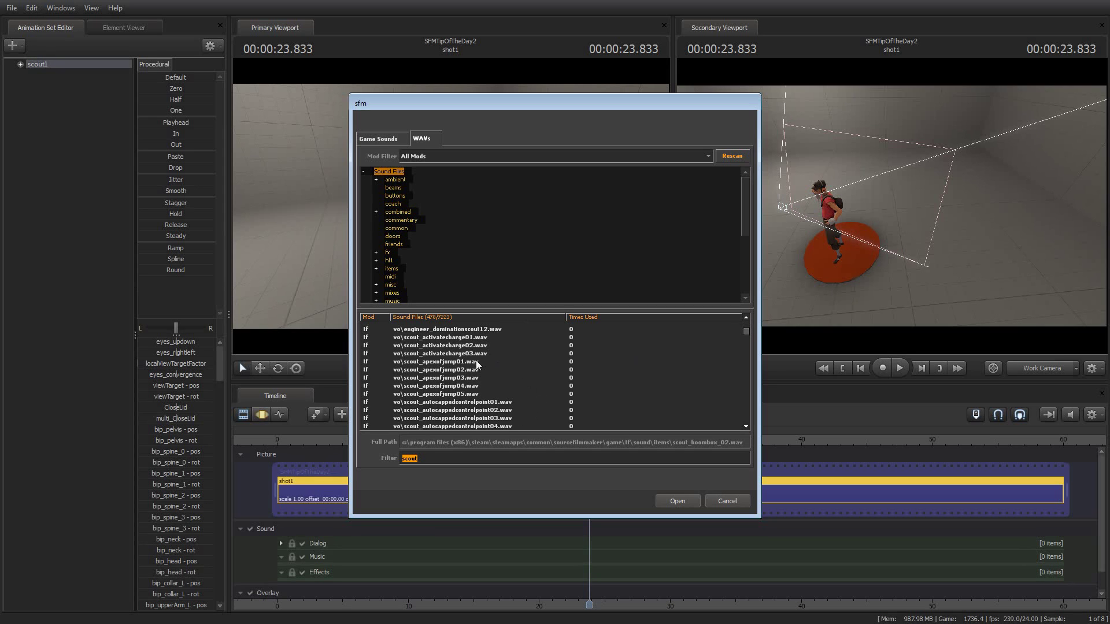
scroll(507, 383, up, 8)
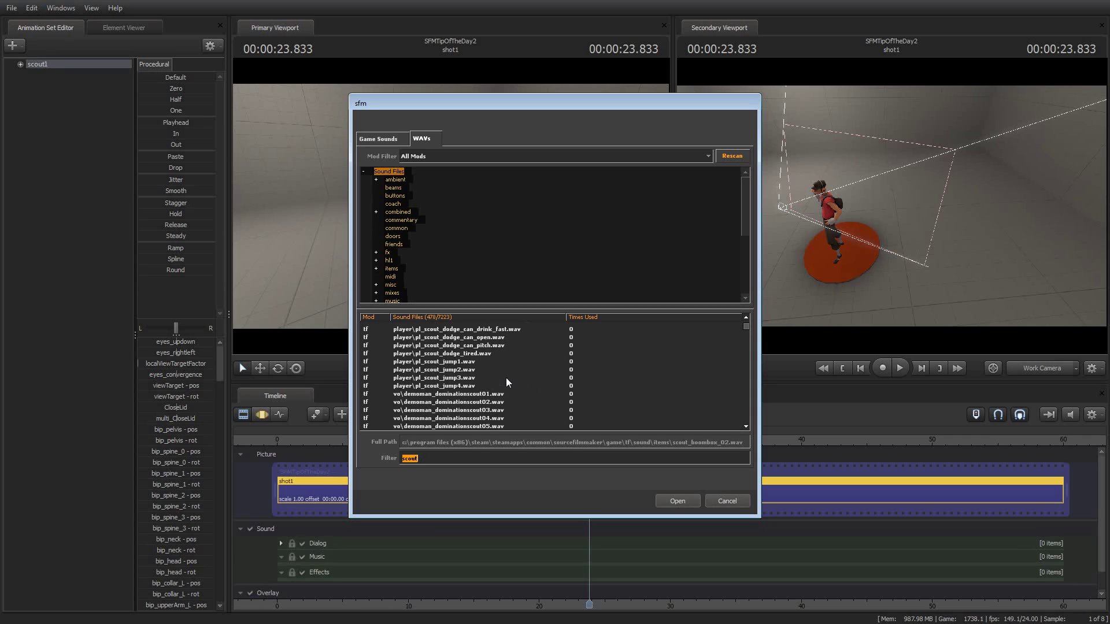
scroll(504, 355, down, 5)
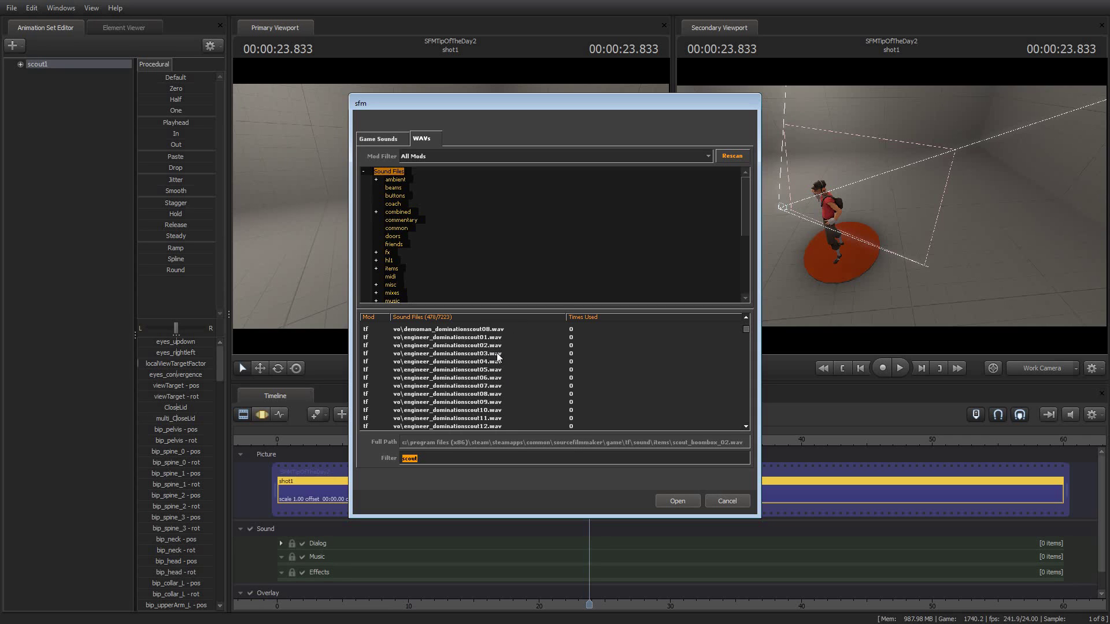
click(509, 362)
scroll(523, 370, down, 6)
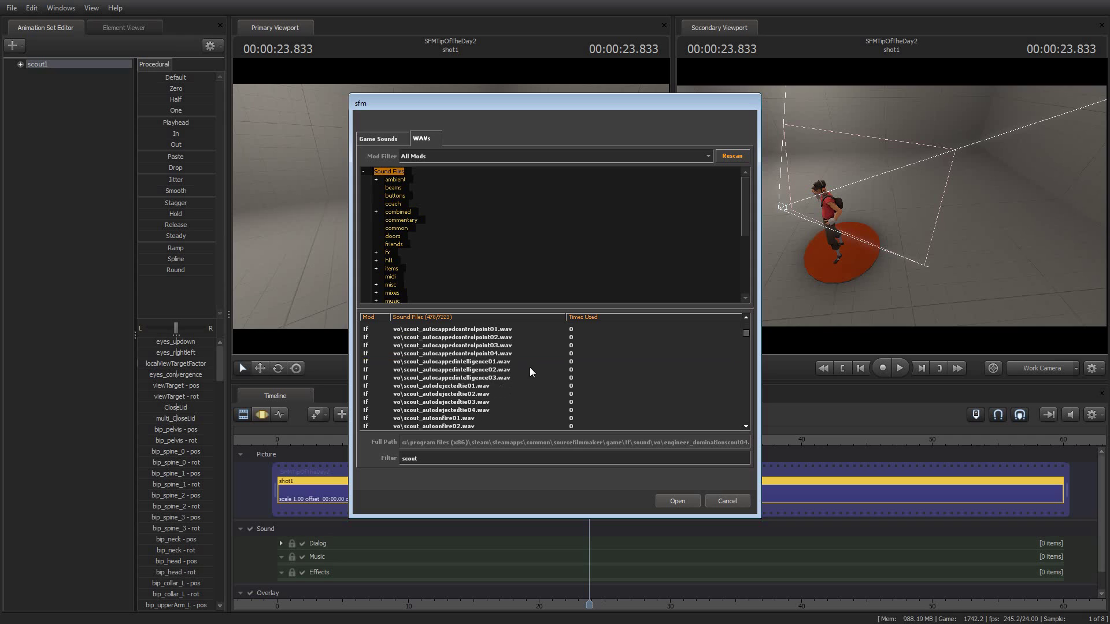
scroll(525, 384, down, 10)
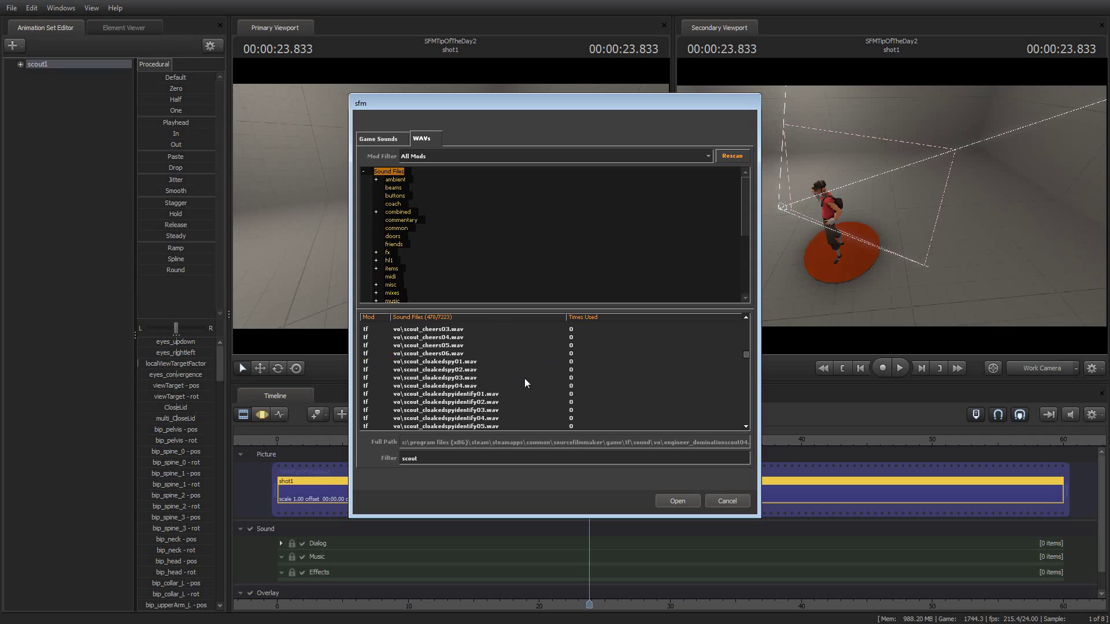
scroll(525, 384, down, 5)
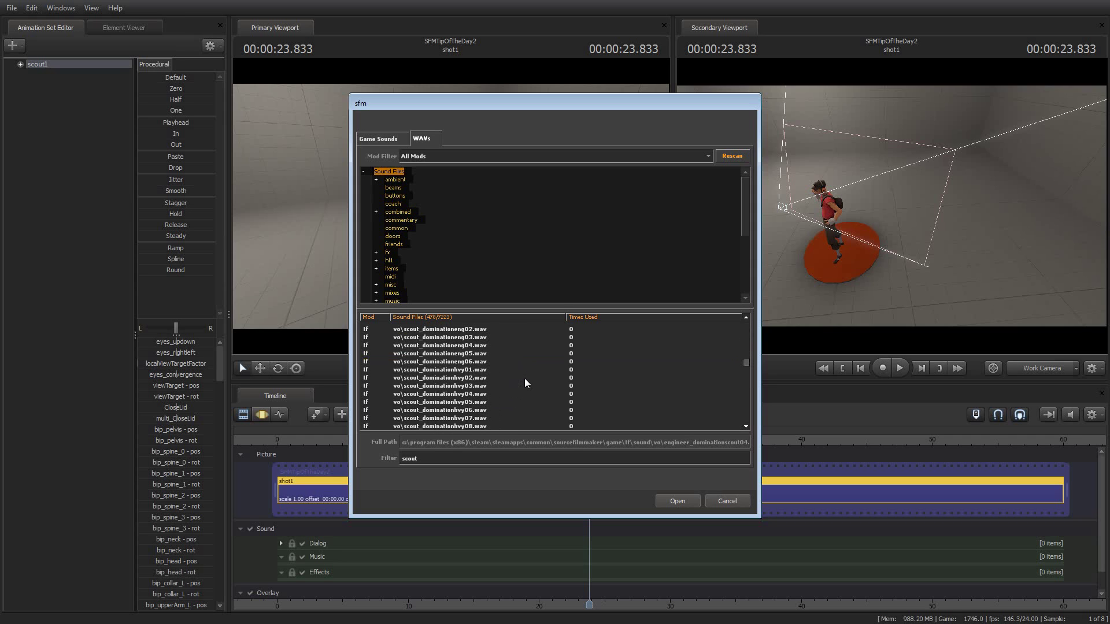
scroll(525, 383, up, 5)
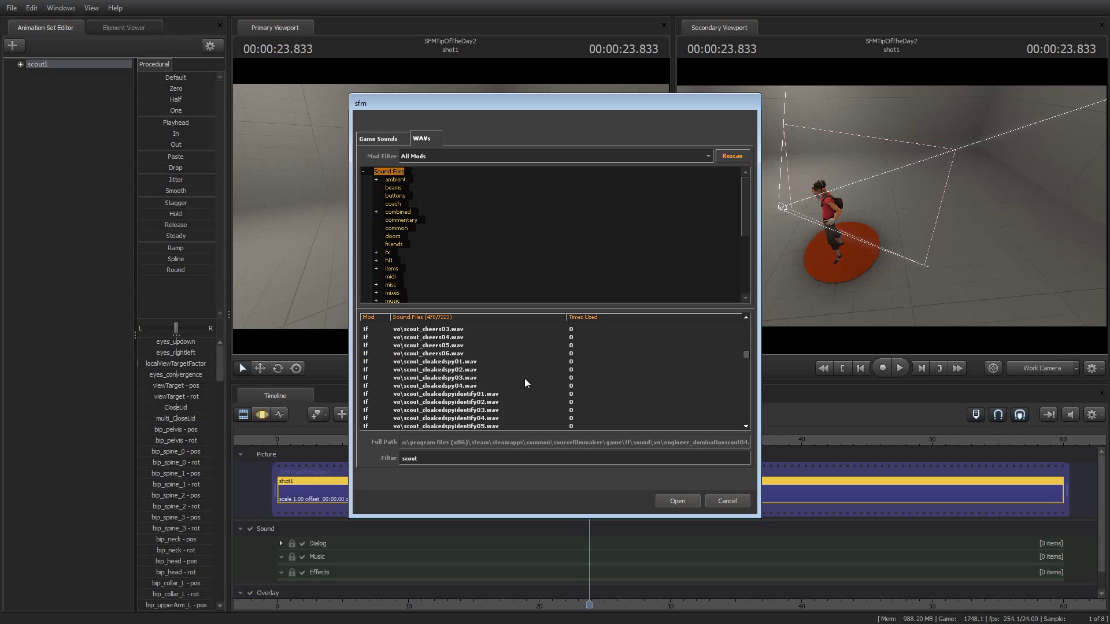
click(470, 346)
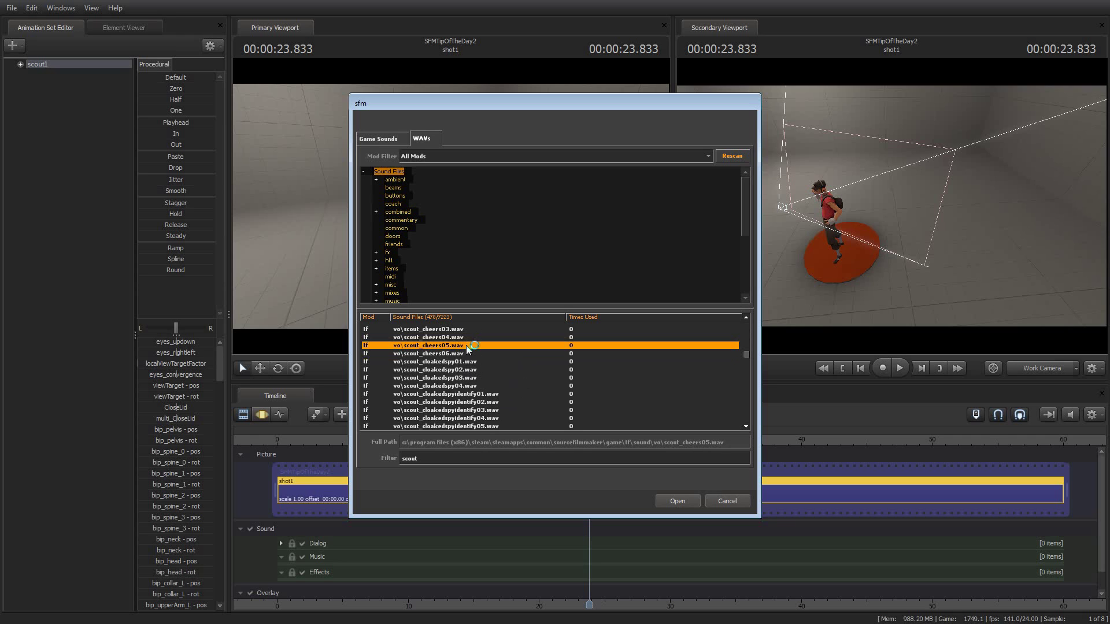
click(677, 501)
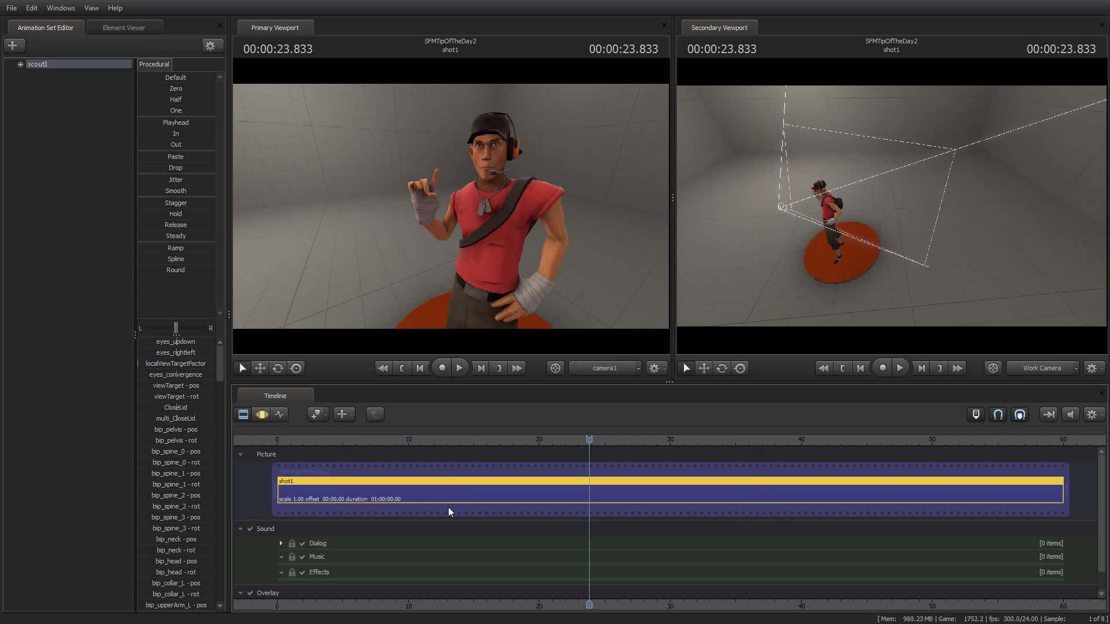
Expand the Dialog track, show the sound clip's waveform, preview the clip, and set the playhead to 24.041 seconds.
click(281, 544)
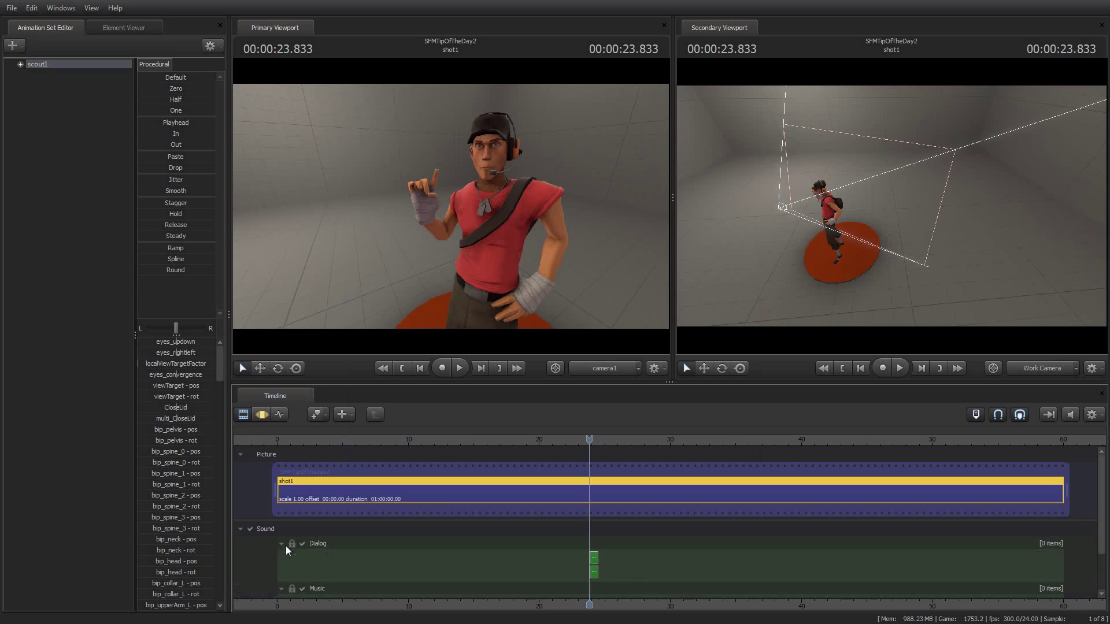
right_click(594, 565)
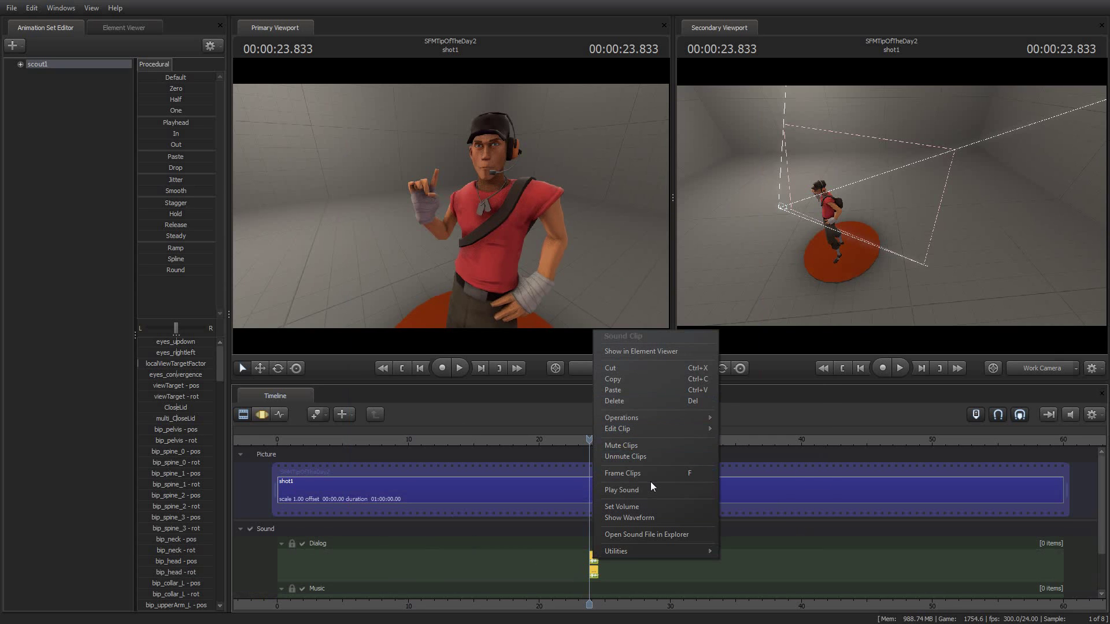
click(663, 519)
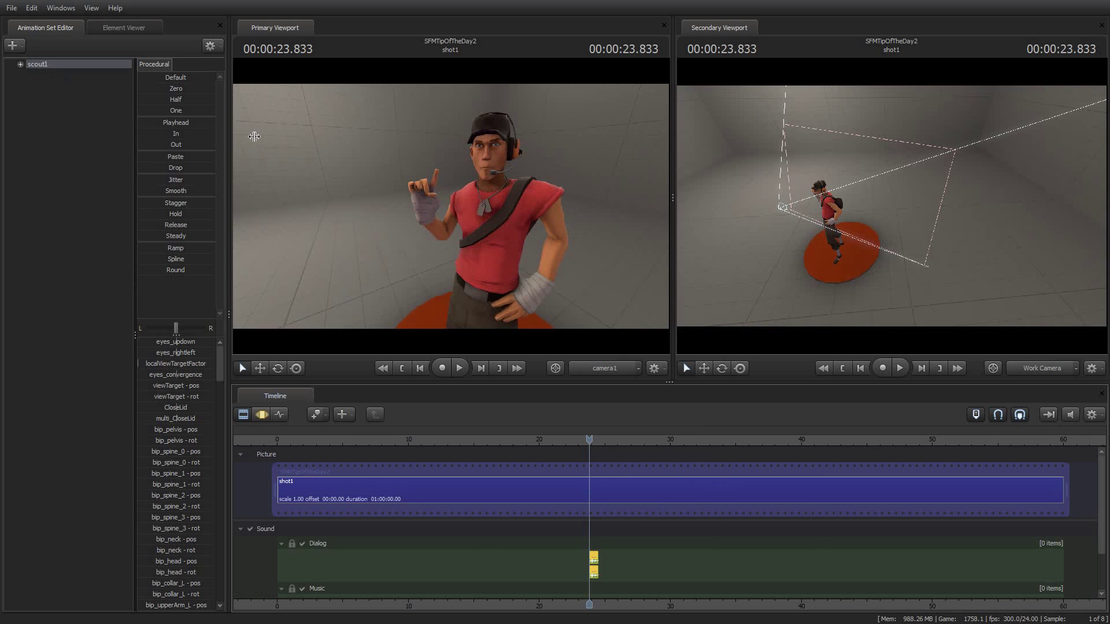
key(space)
key(space)
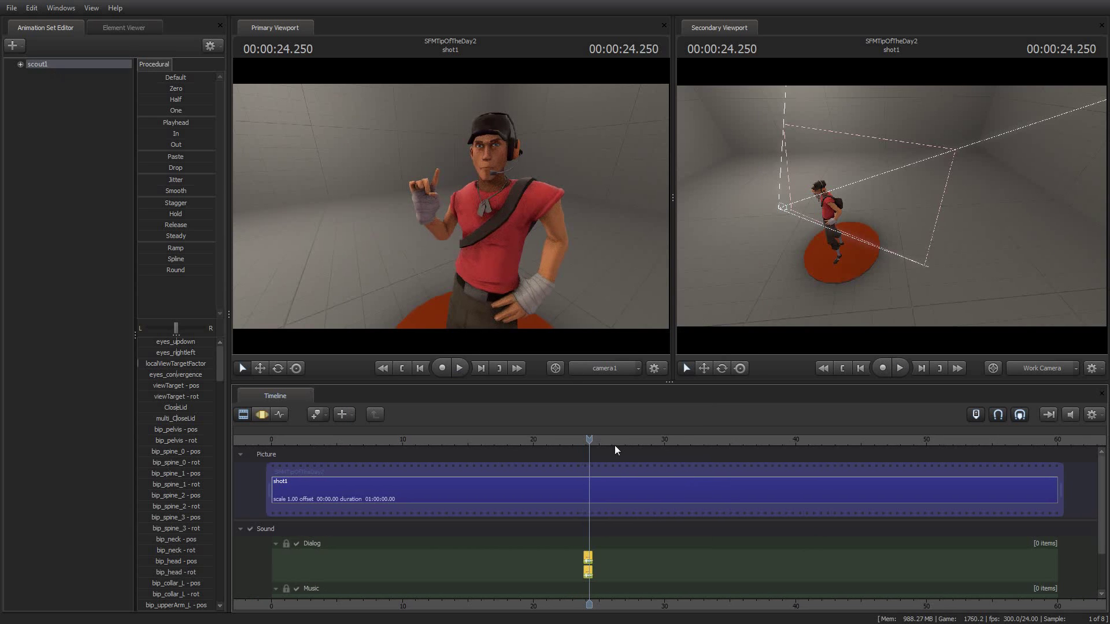
drag(589, 439, 586, 439)
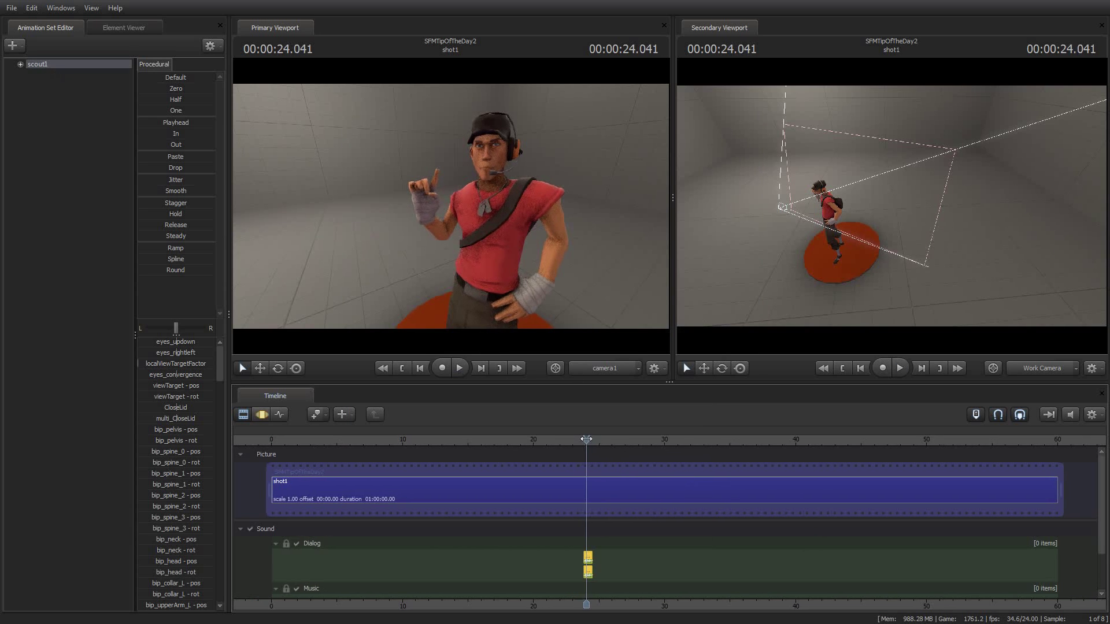
Extract phonemes from the Dialog sound clip onto scout1 and play the shot to about 25.8 seconds.
right_click(43, 69)
click(81, 212)
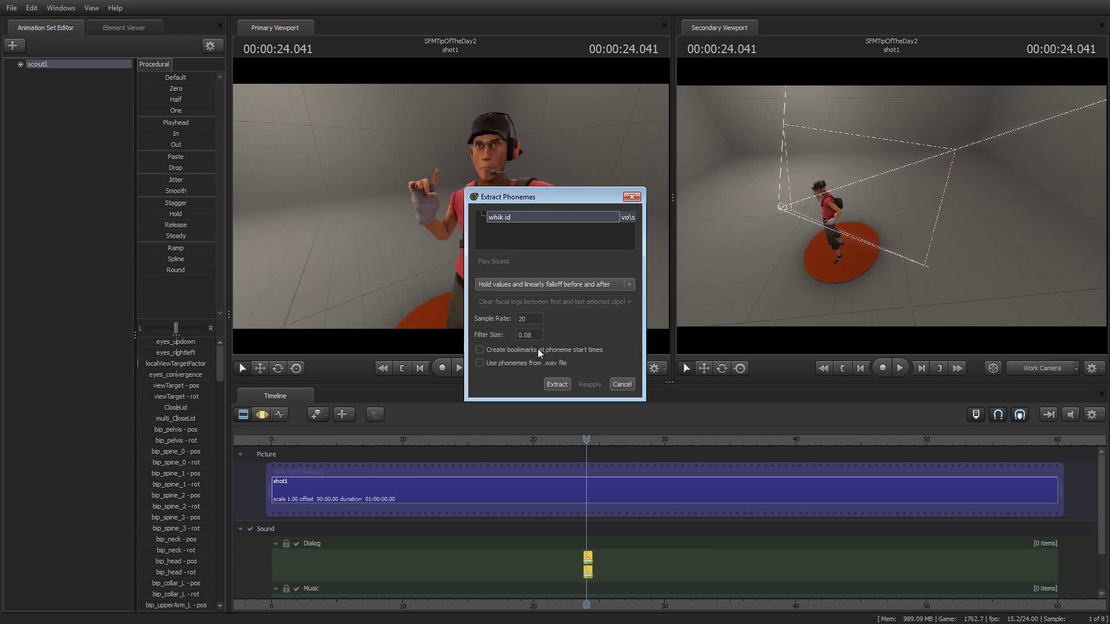
click(557, 385)
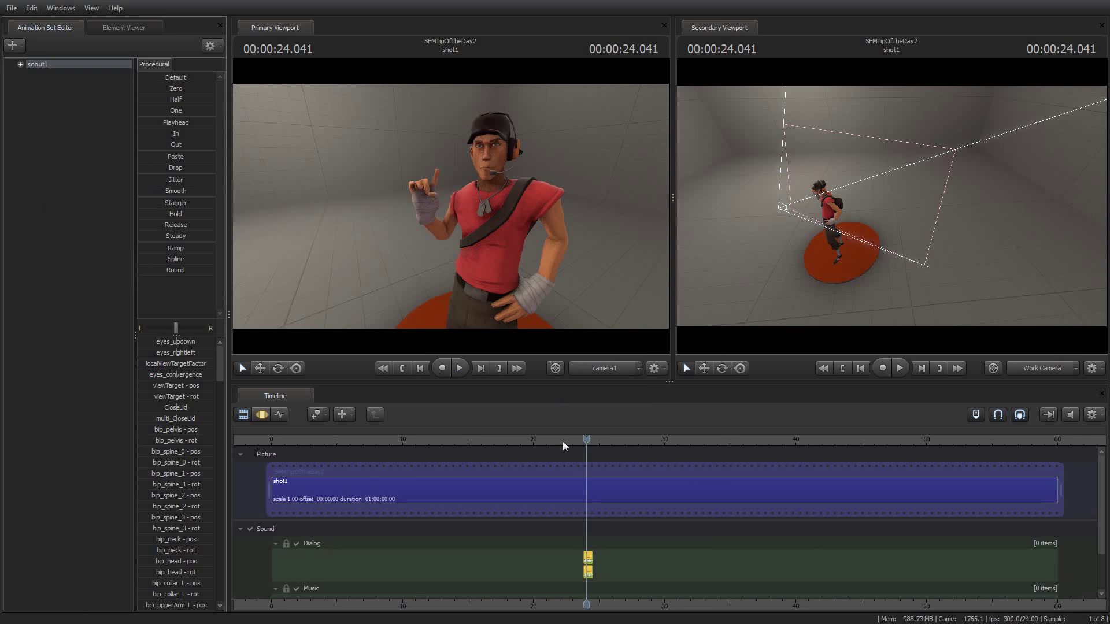
key(space)
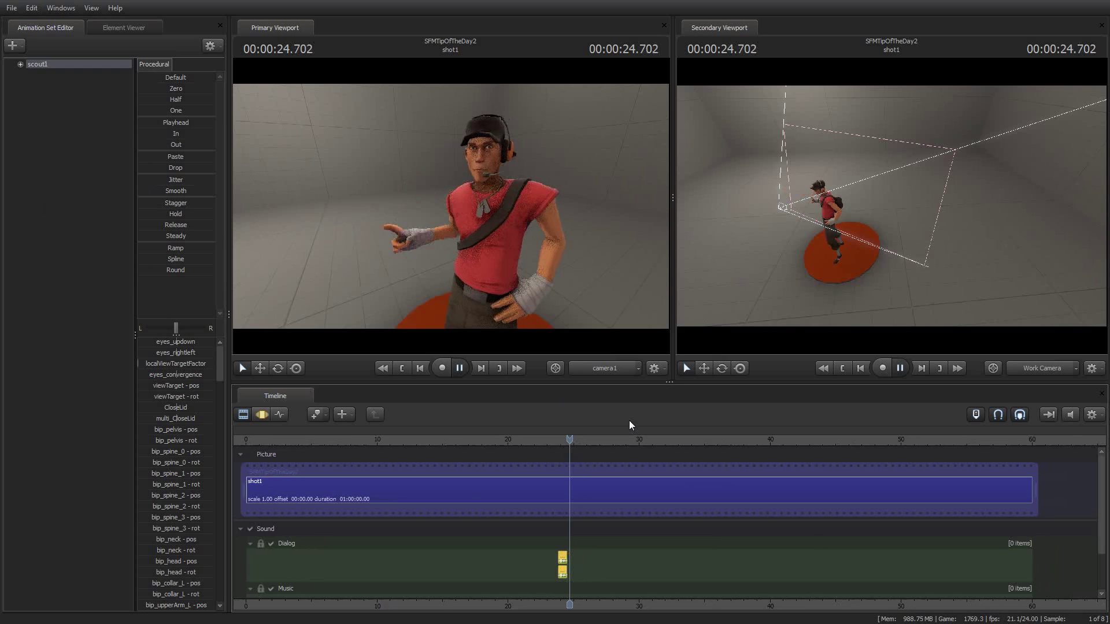
key(space)
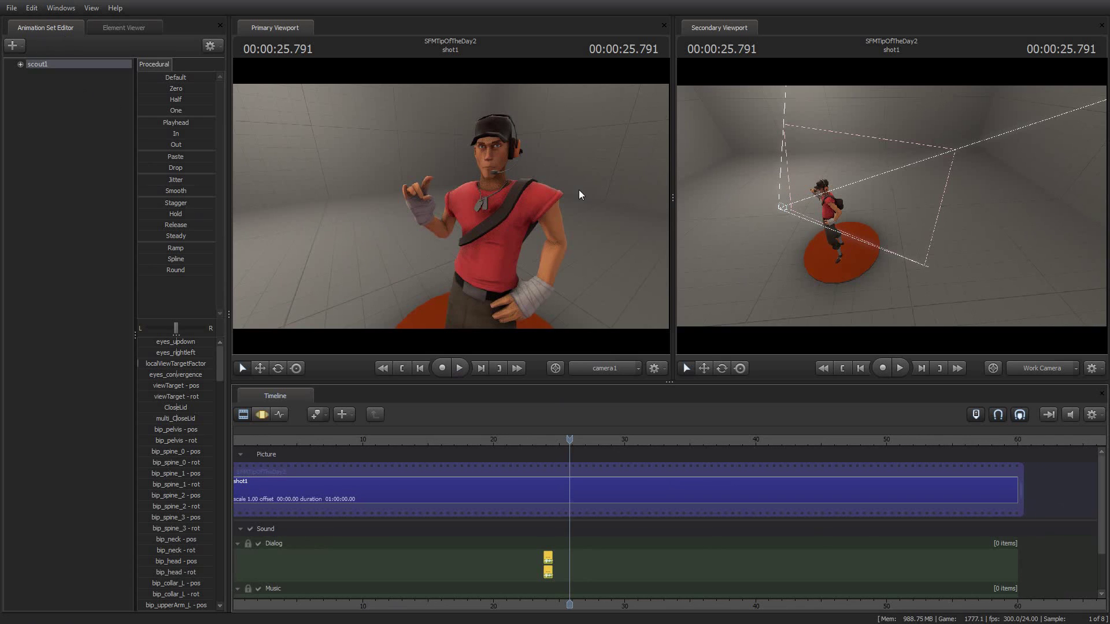
Undo the phoneme extraction, the waveform display and the added sound clip.
click(32, 9)
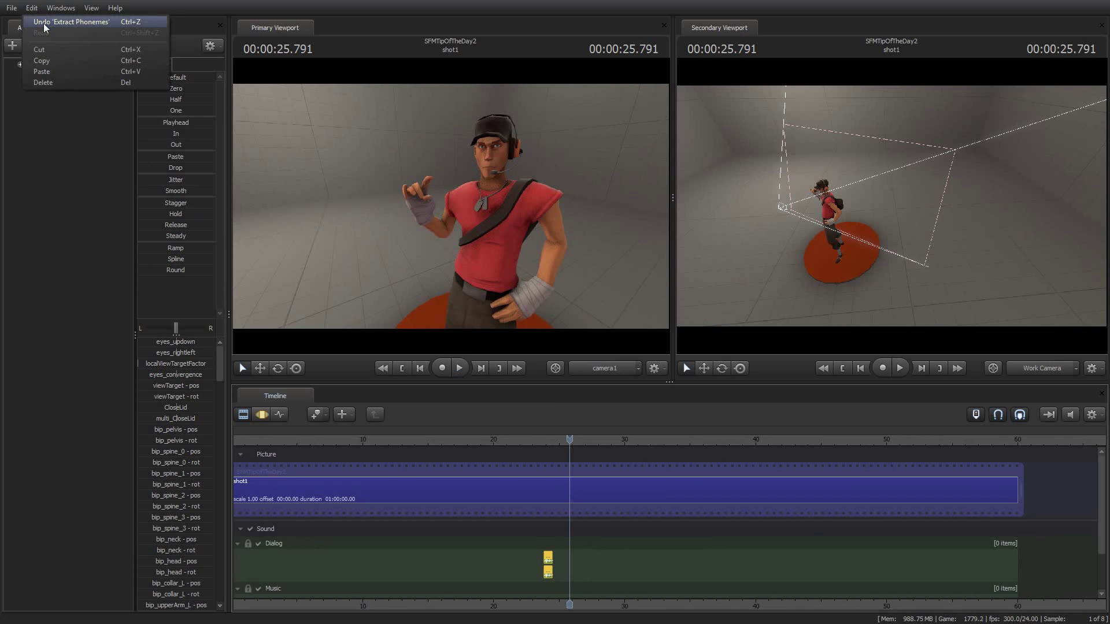
click(44, 23)
click(32, 8)
click(37, 21)
click(31, 8)
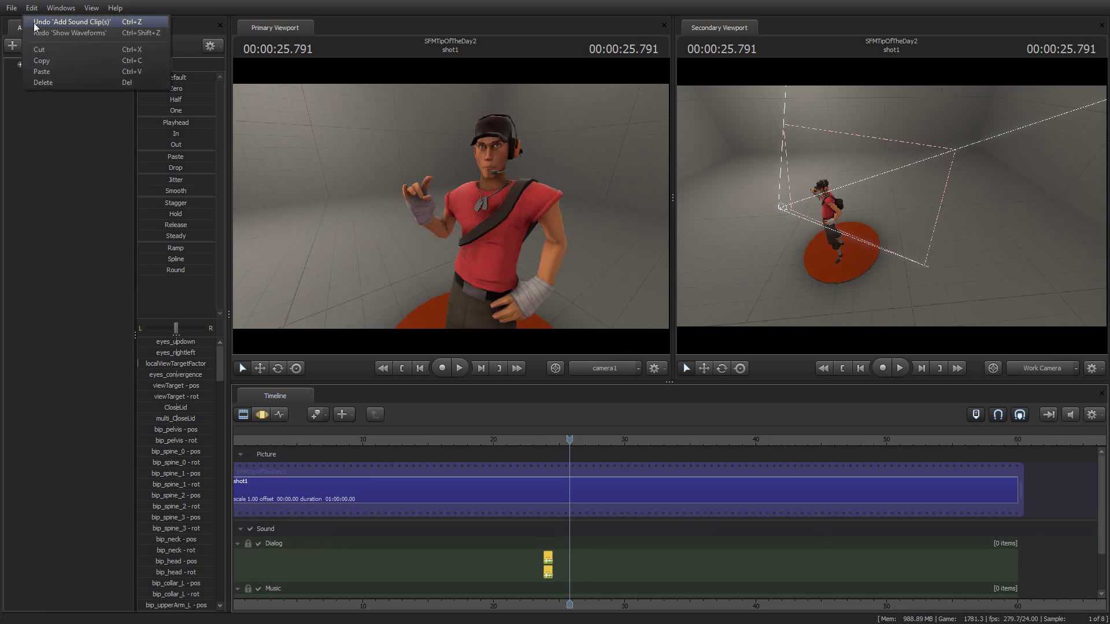
click(36, 23)
click(31, 9)
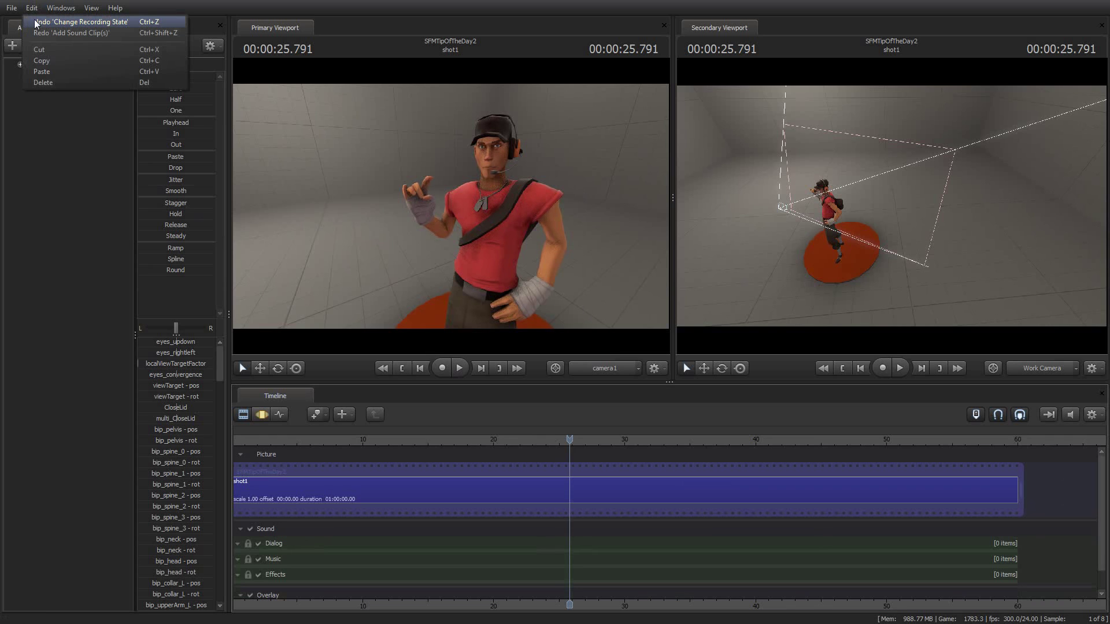
click(433, 9)
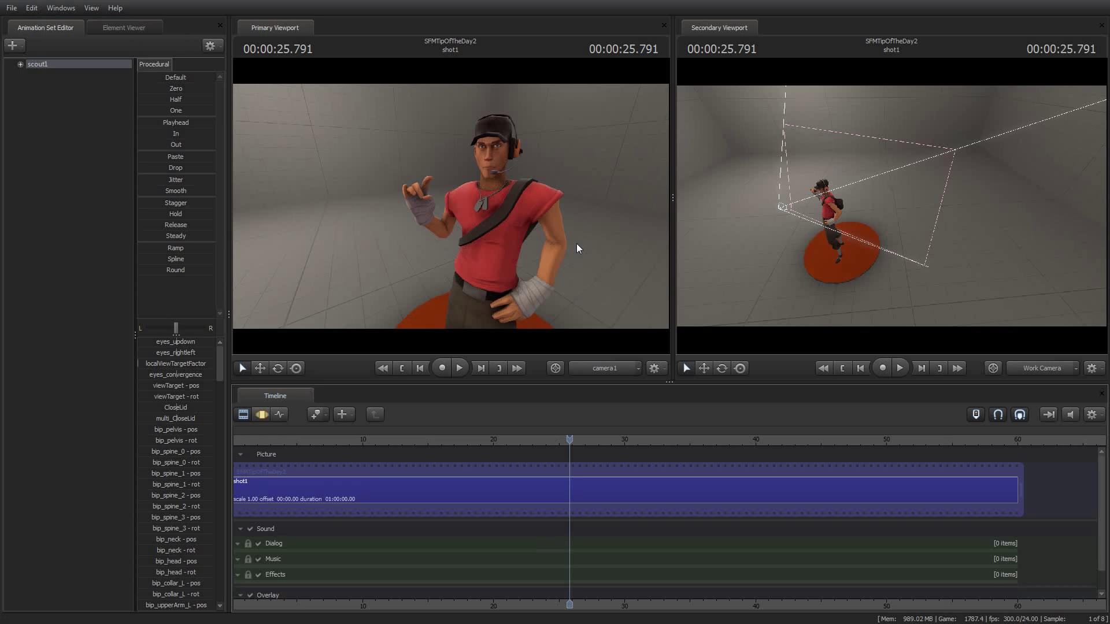
Show scout1's AnimationSet in the Element Viewer and expand its gameModel element.
double_click(28, 65)
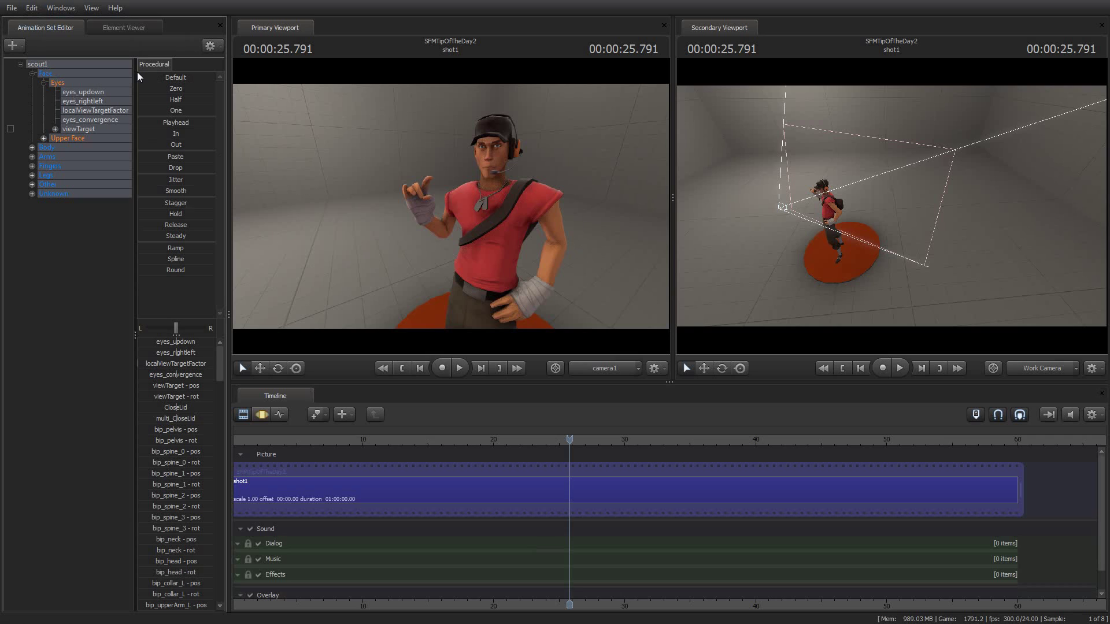
right_click(83, 67)
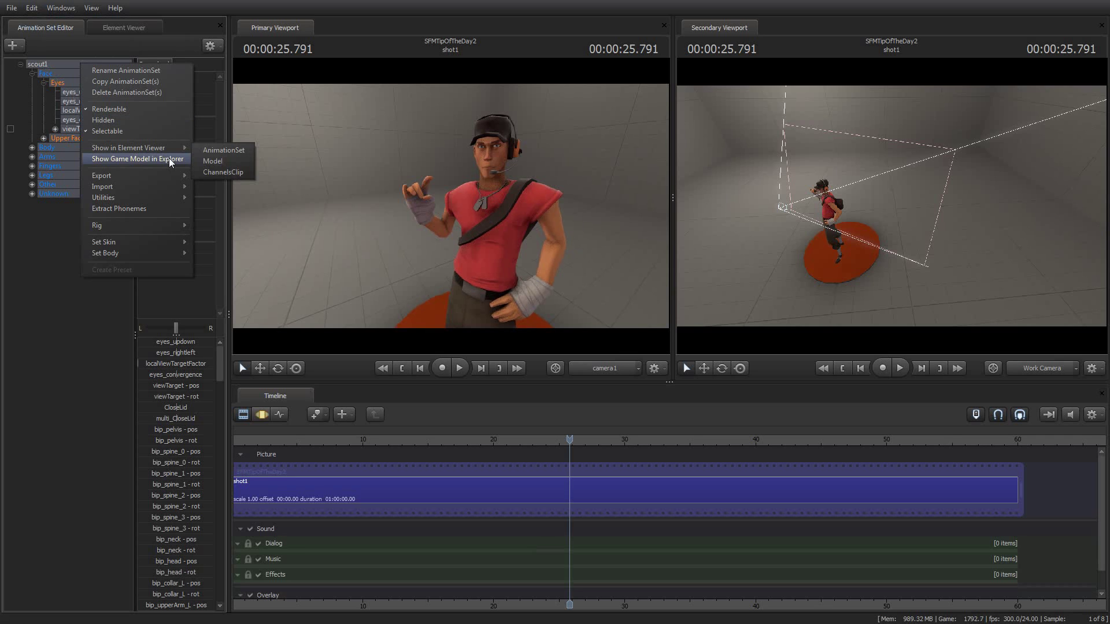
mouse_move(162, 148)
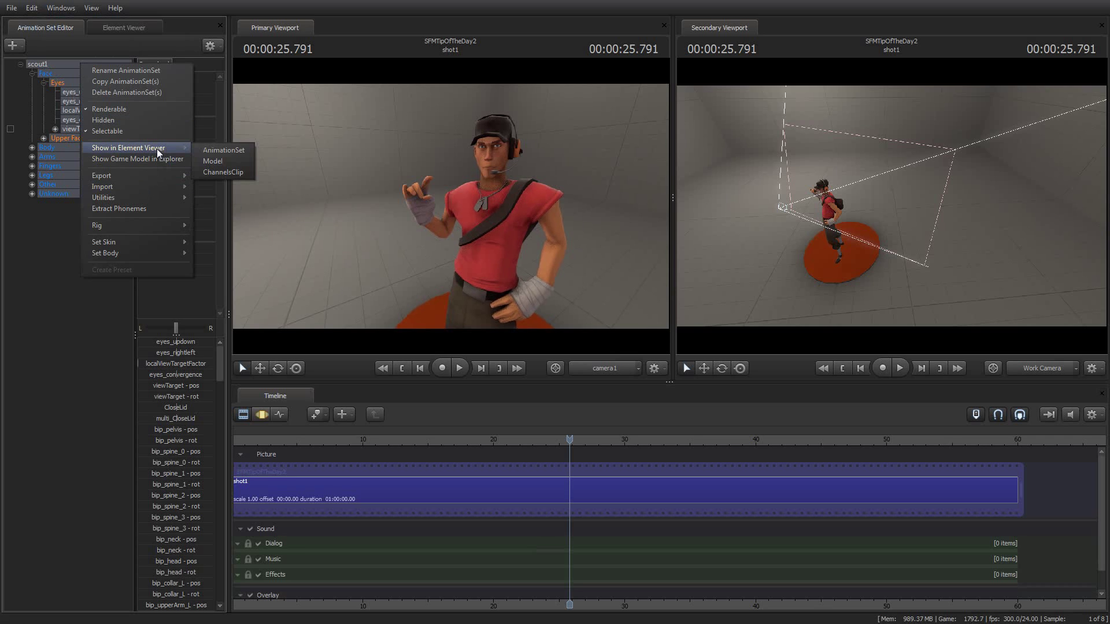
click(224, 150)
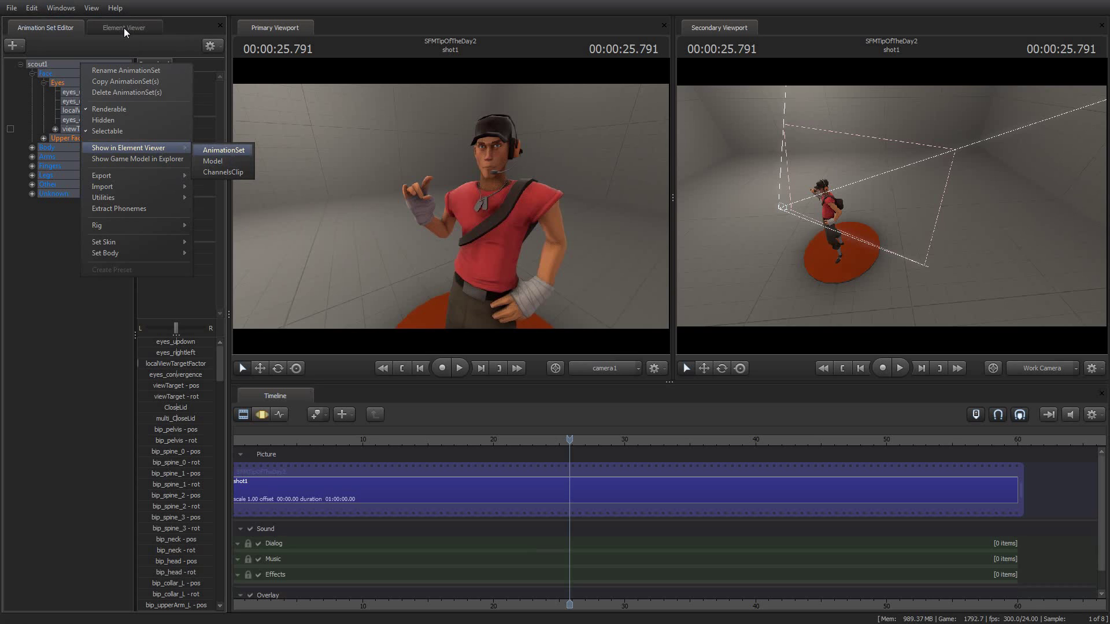
click(22, 148)
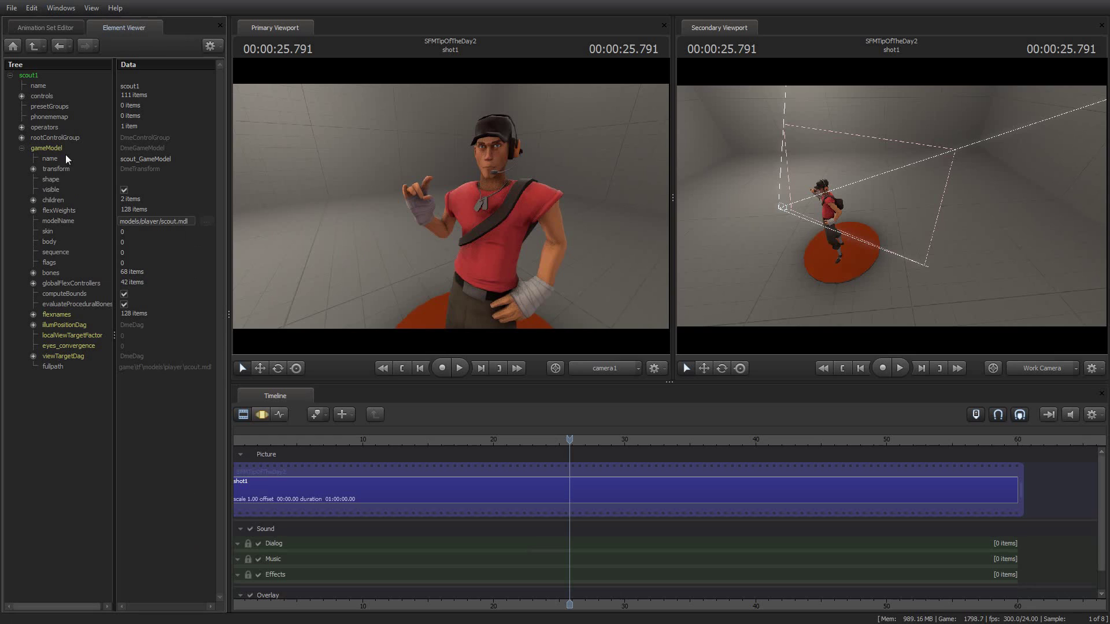
Change the game model's modelName to models/player/hwm/scout.mdl, scrub the shot and return the playhead to its start.
click(163, 222)
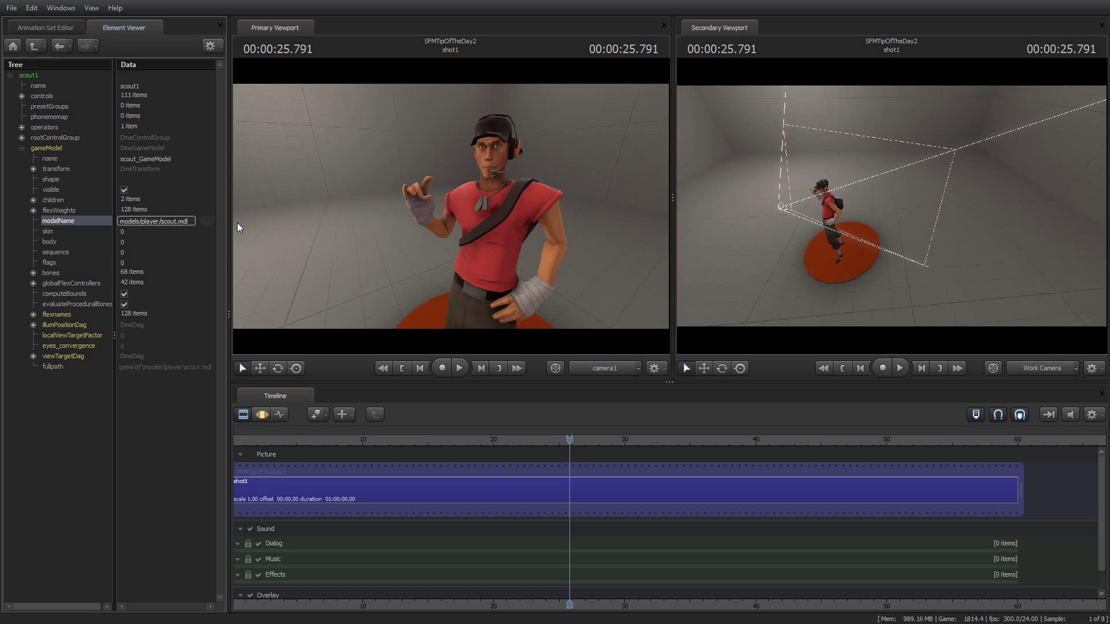
text(hwm/)
key(Tab)
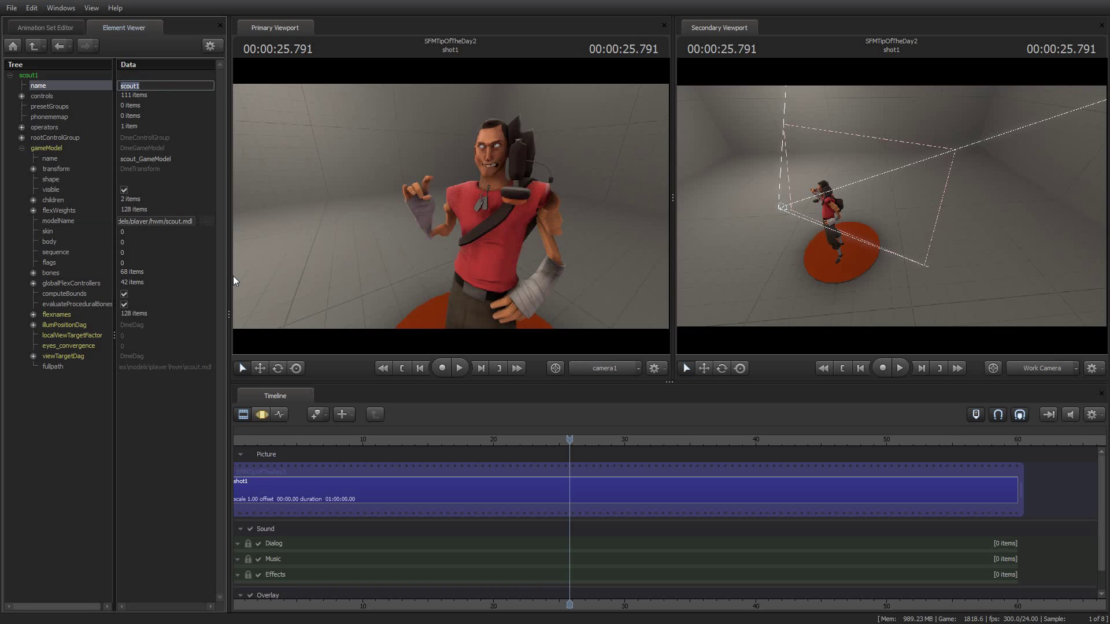
key(Tab)
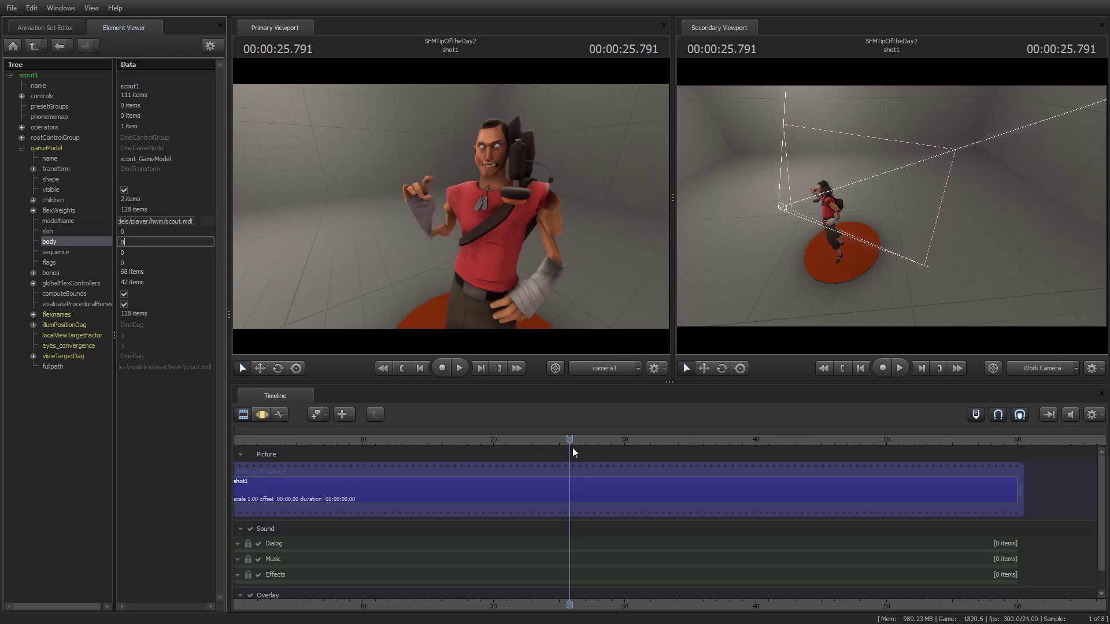
drag(566, 442, 488, 446)
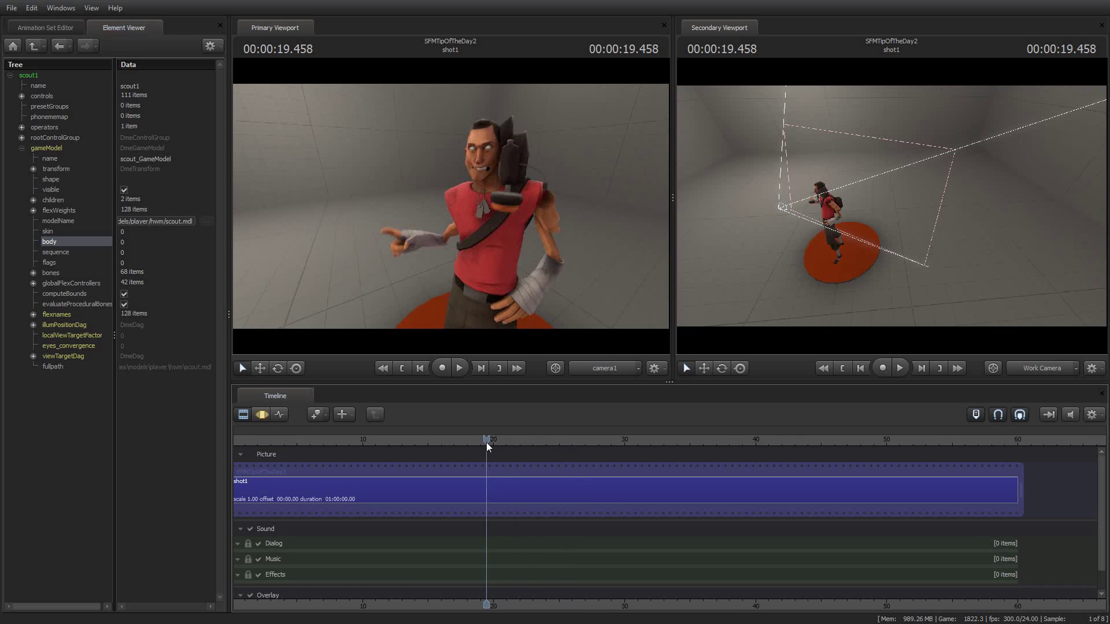
key(Home)
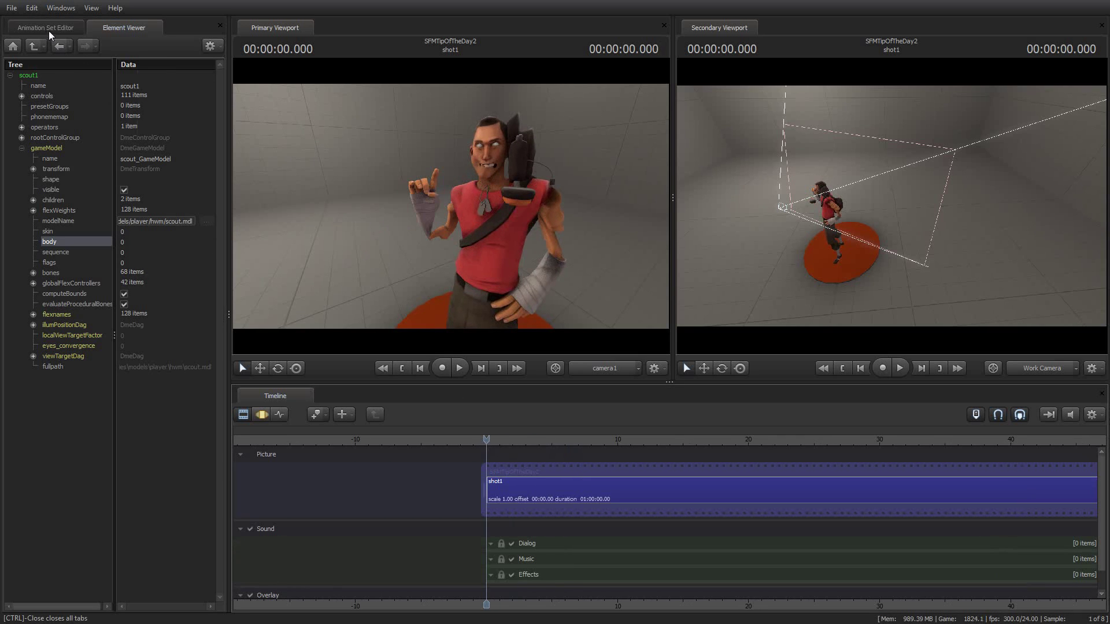
Update scout1's animation set for the new model with the animation set utilities.
click(48, 29)
right_click(60, 65)
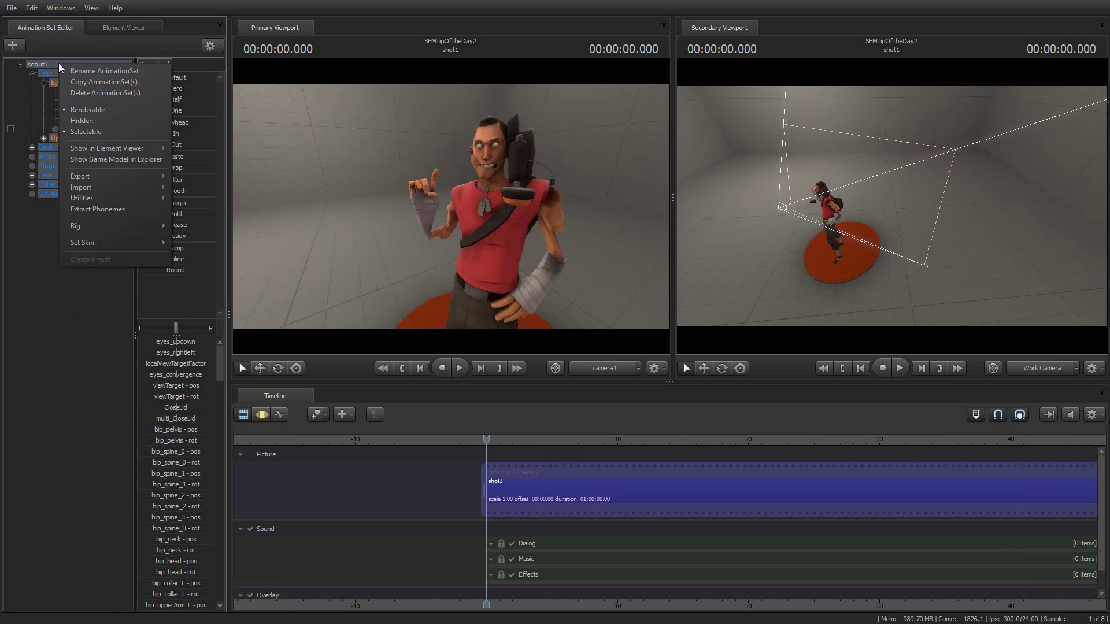
mouse_move(139, 198)
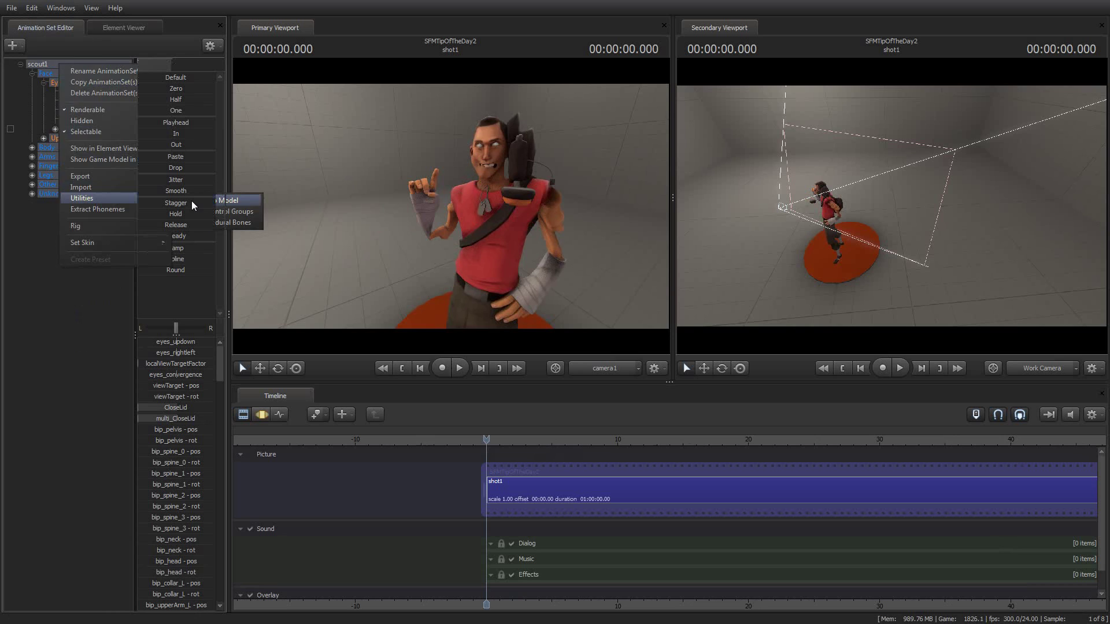
click(195, 201)
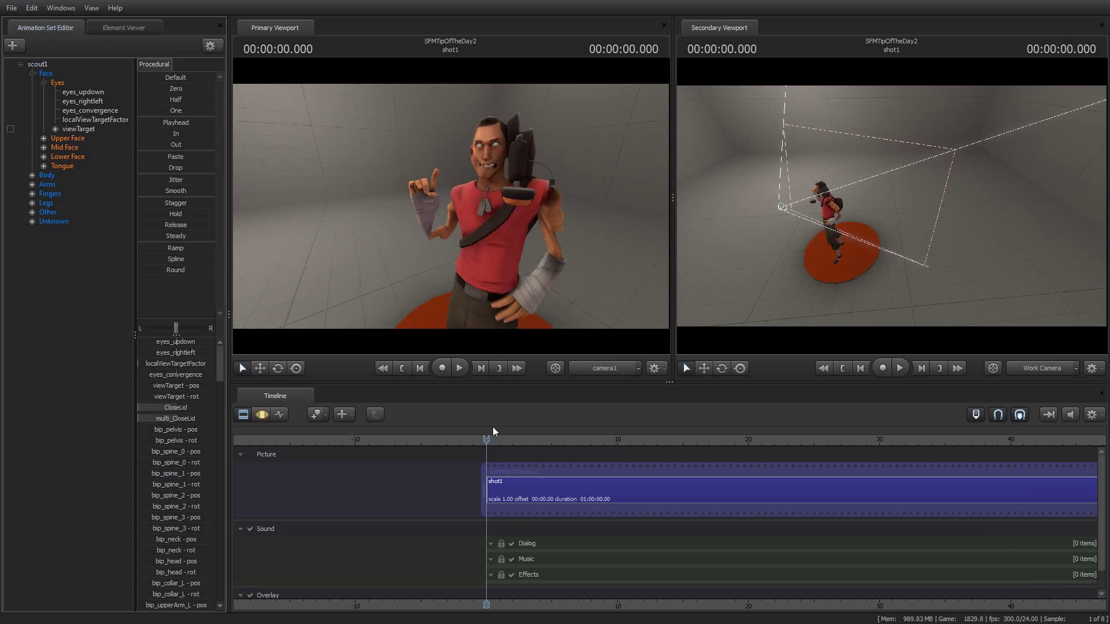
Play the shot from the start and stop at about 16.7 seconds.
mouse_move(491, 443)
mouse_down()
mouse_move(518, 443)
mouse_move(497, 449)
mouse_up()
key(space)
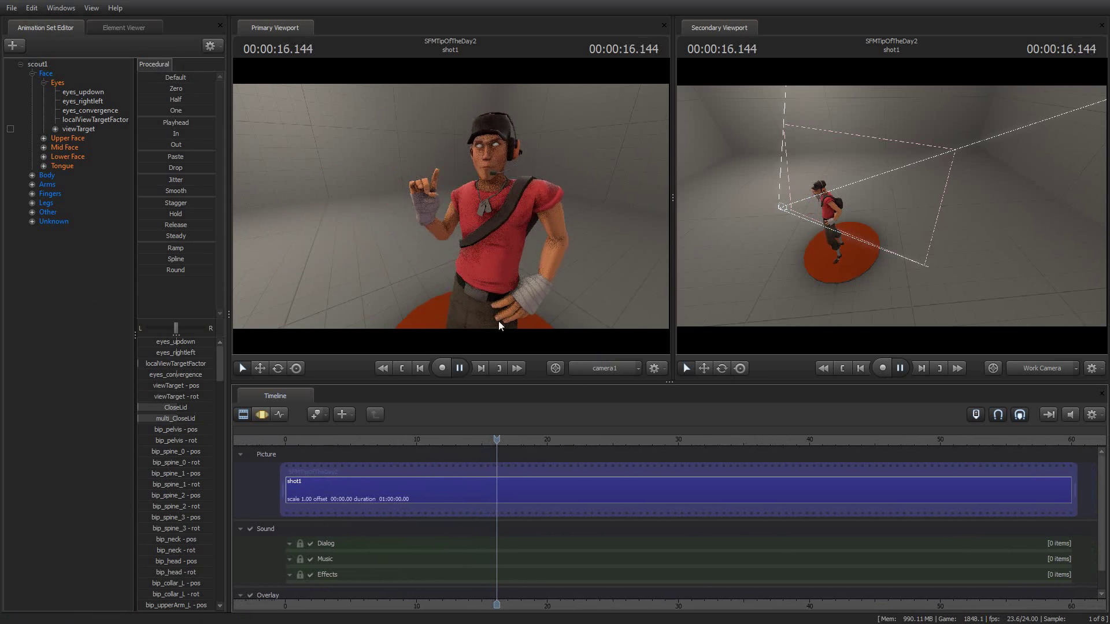
key(space)
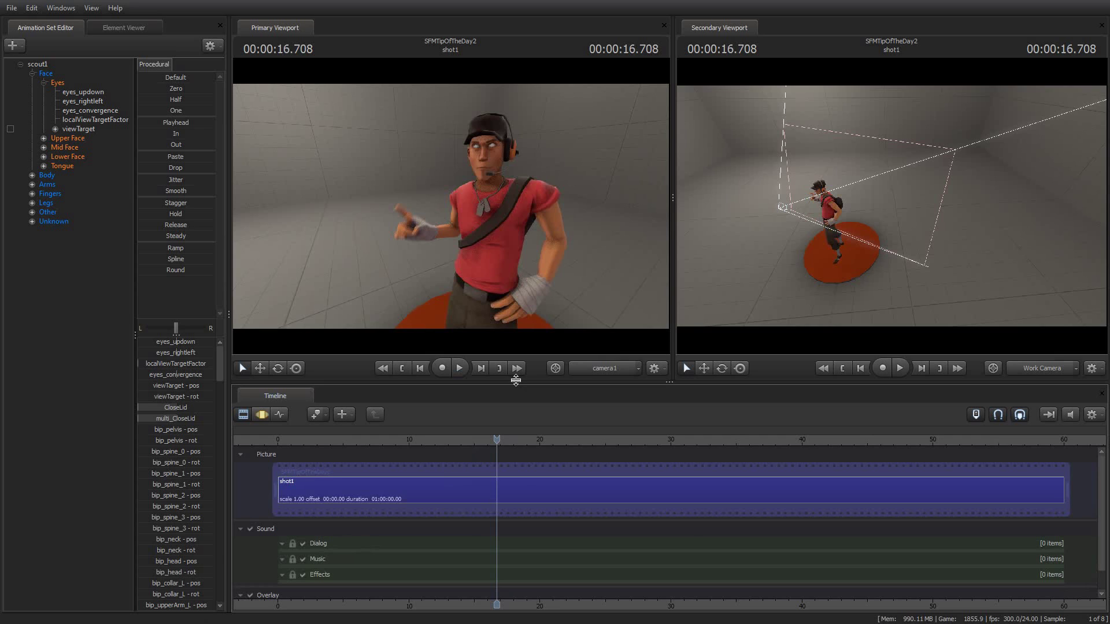
Collapse scout1's Face controls and export its animation untrimmed as scout_anim_test.dmx, replacing the existing file.
click(45, 82)
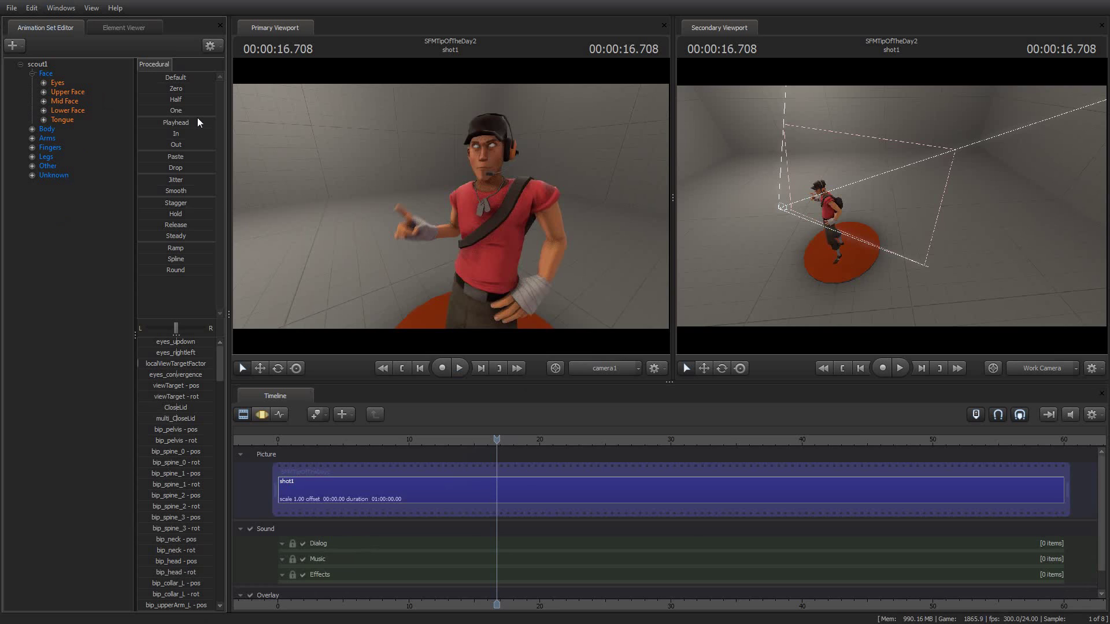
click(32, 73)
right_click(38, 65)
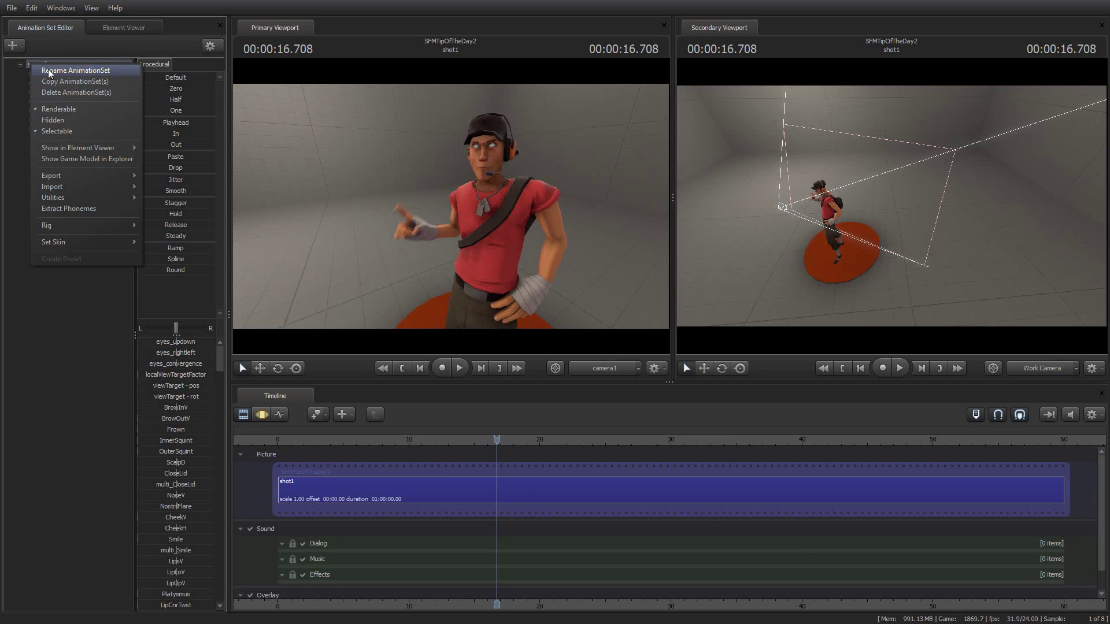
mouse_move(91, 200)
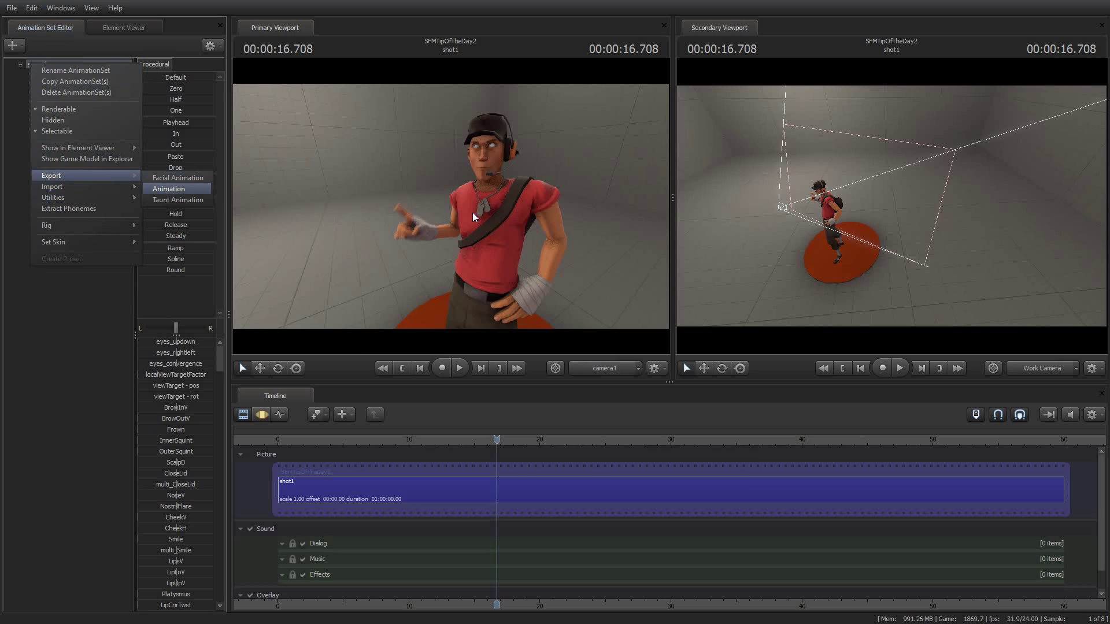
click(168, 189)
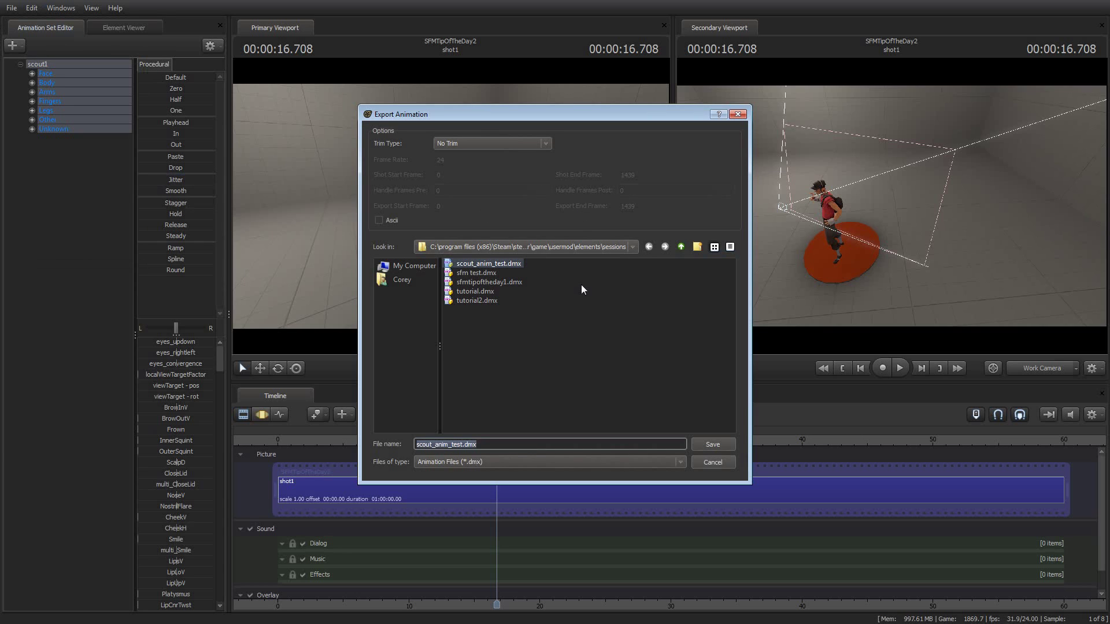
drag(564, 113, 791, 101)
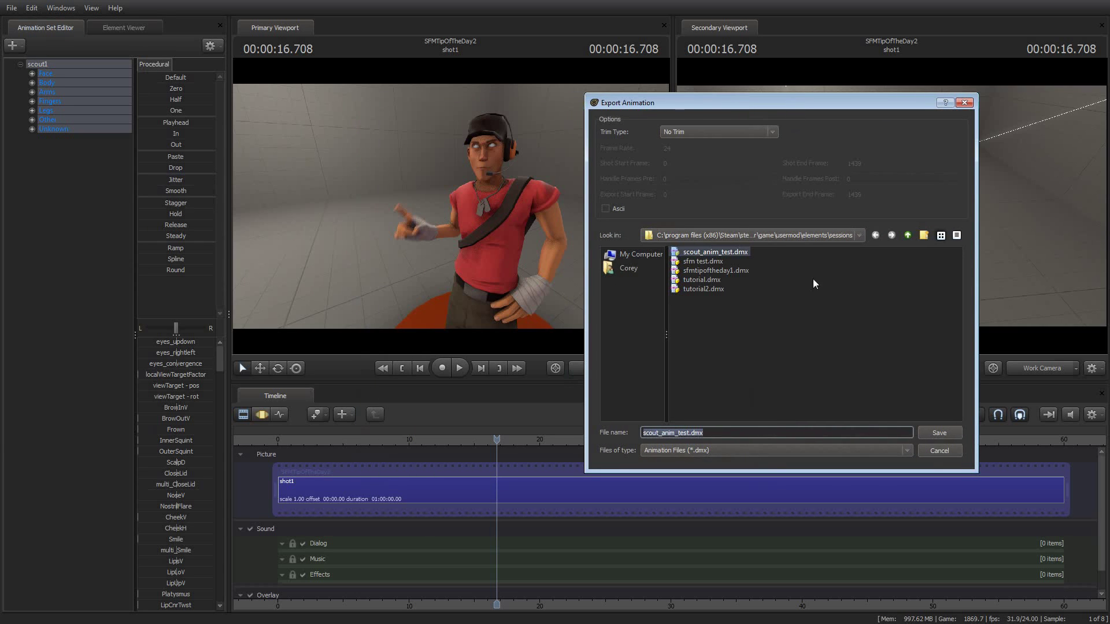
click(723, 254)
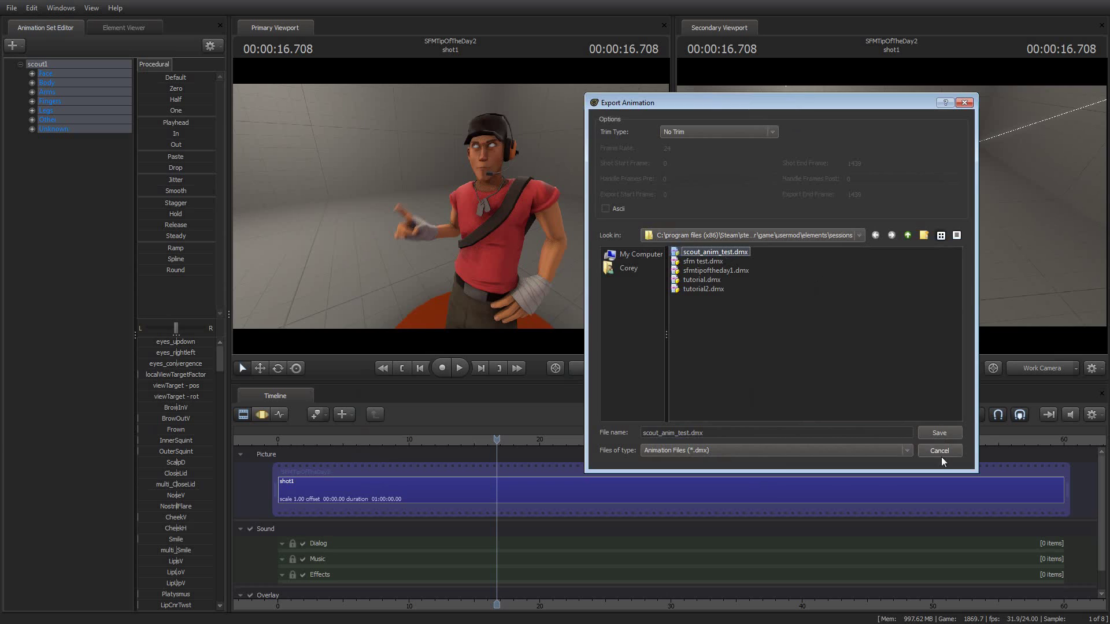
click(936, 434)
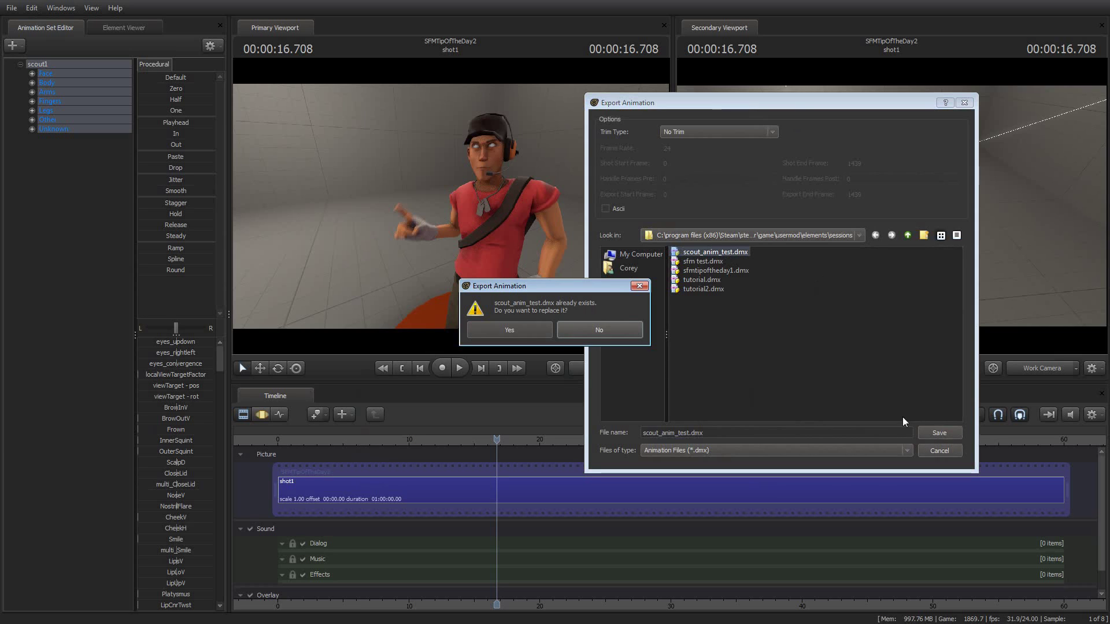
key(Return)
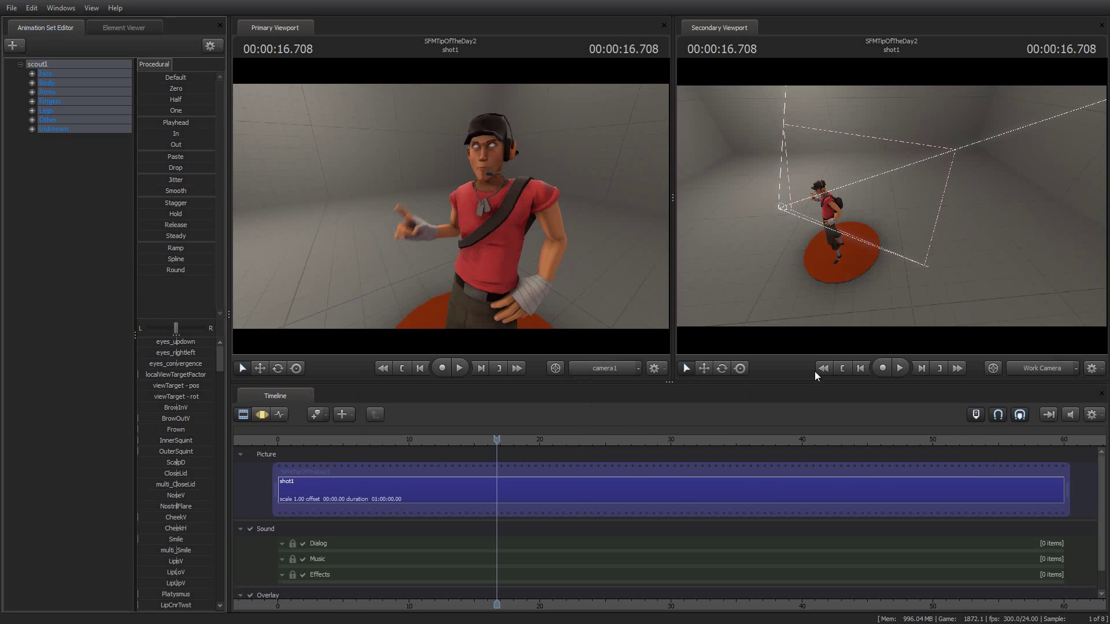
Delete the scout1 animation set and create a new one from the player\hwm\scout.mdl model.
right_click(62, 65)
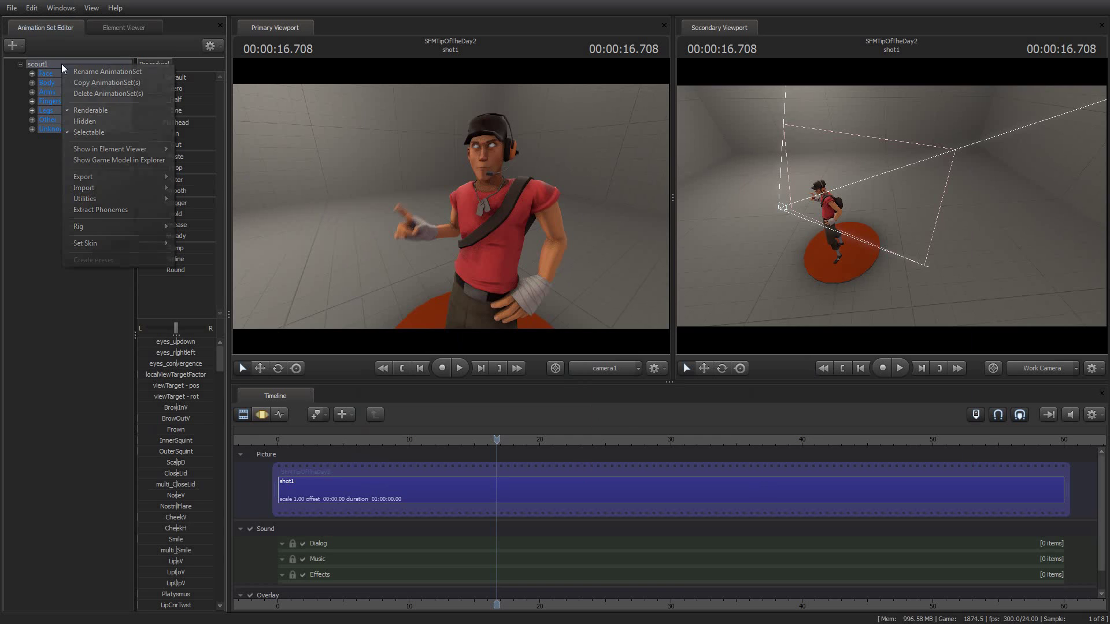
click(122, 94)
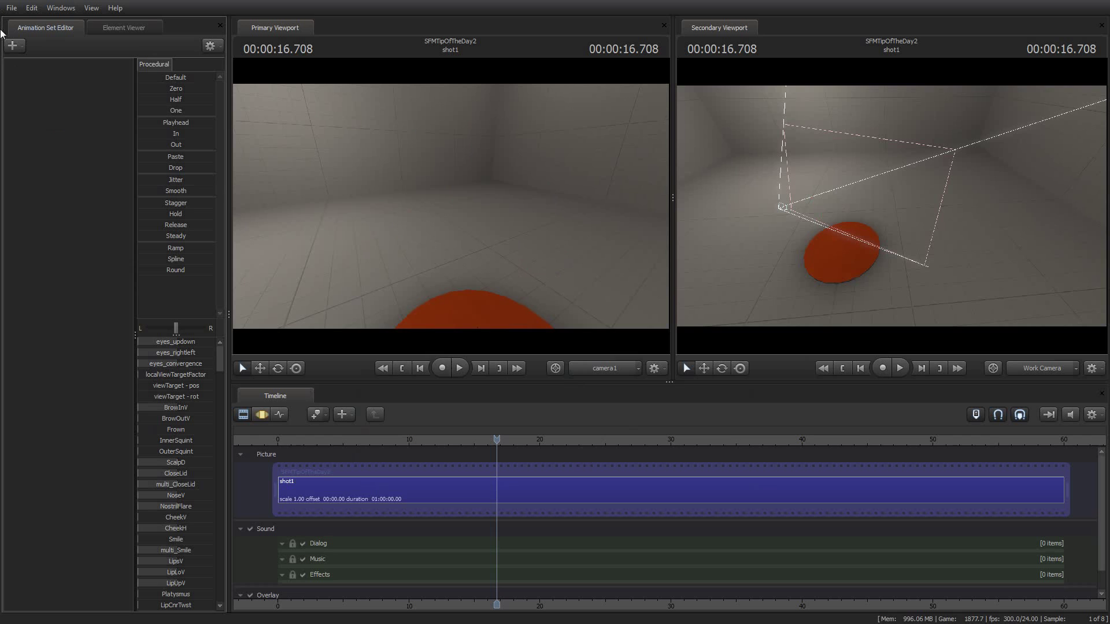
click(21, 46)
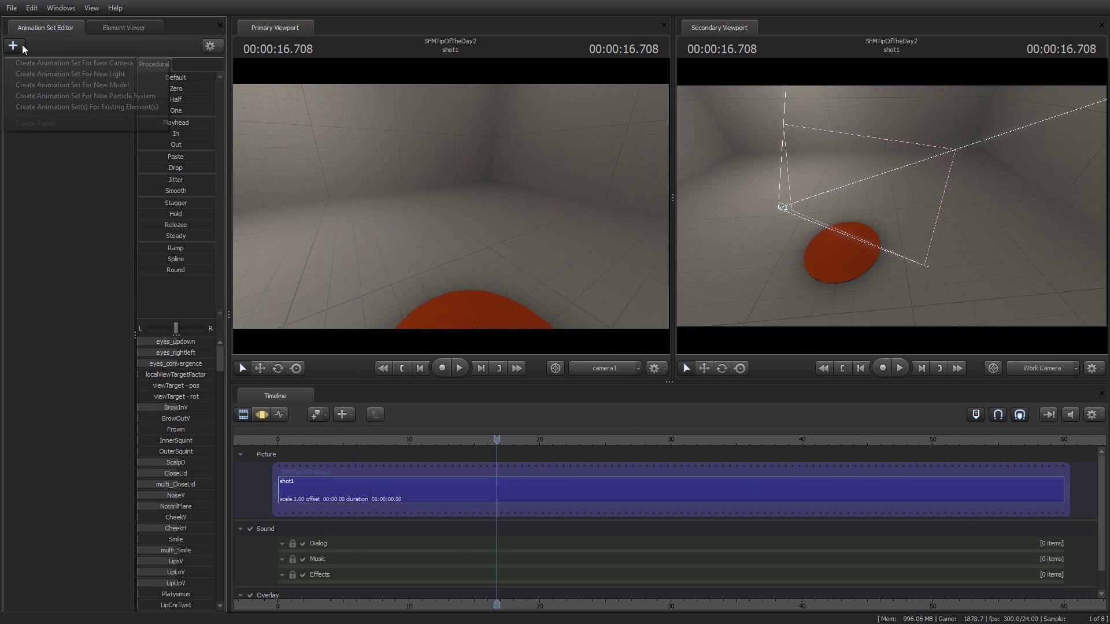
click(53, 85)
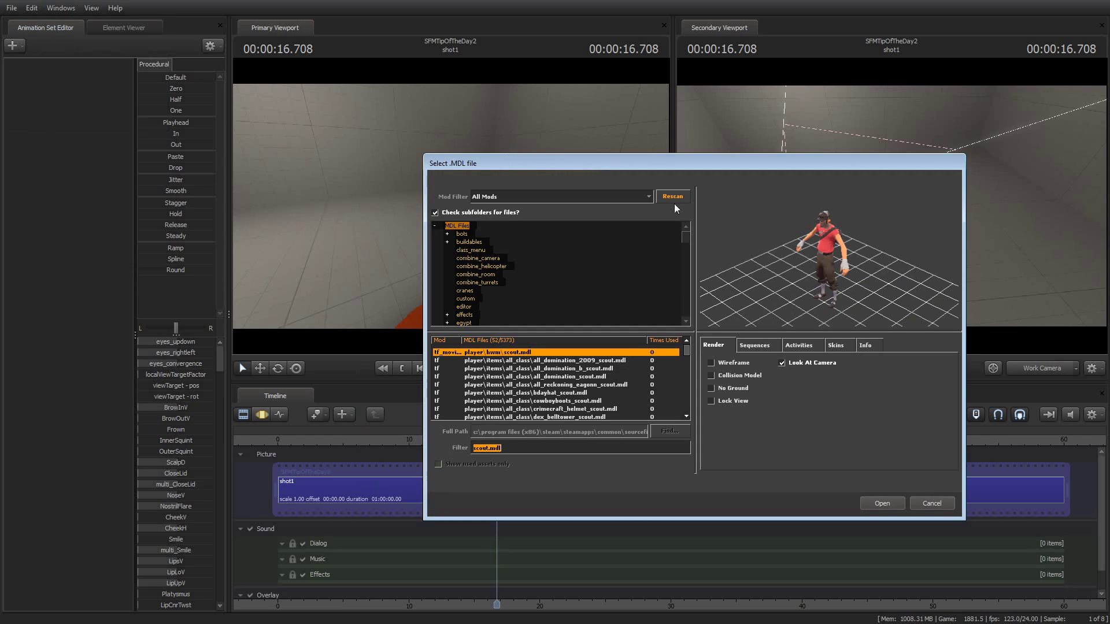
drag(686, 239, 687, 236)
key(Return)
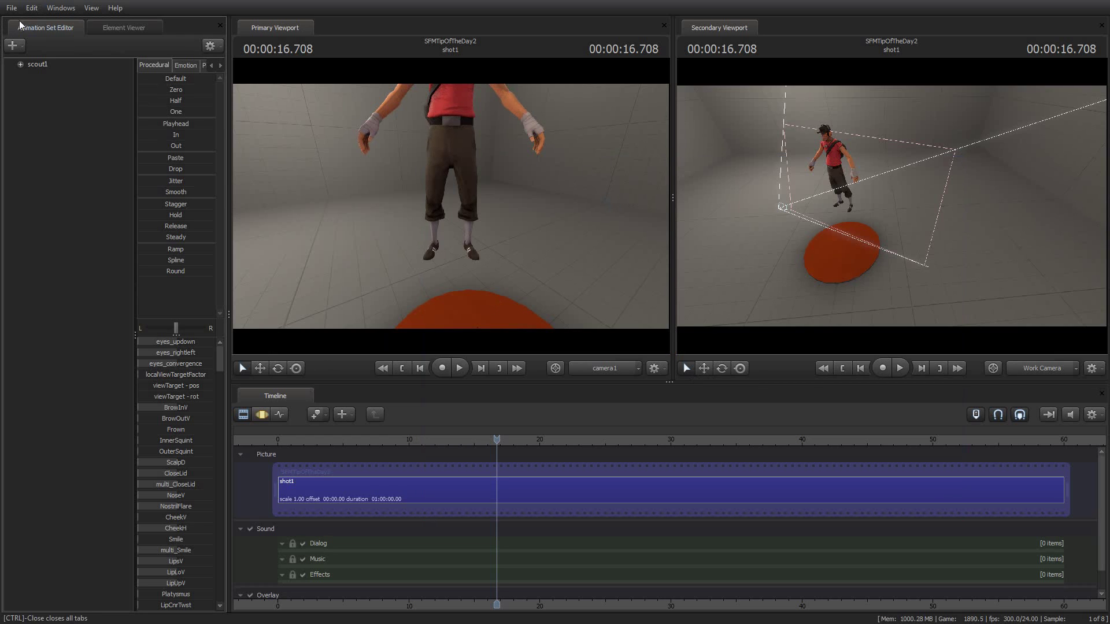
Move the new scout model down onto the orange floor disc in the Motion Editor and commit the change.
click(36, 70)
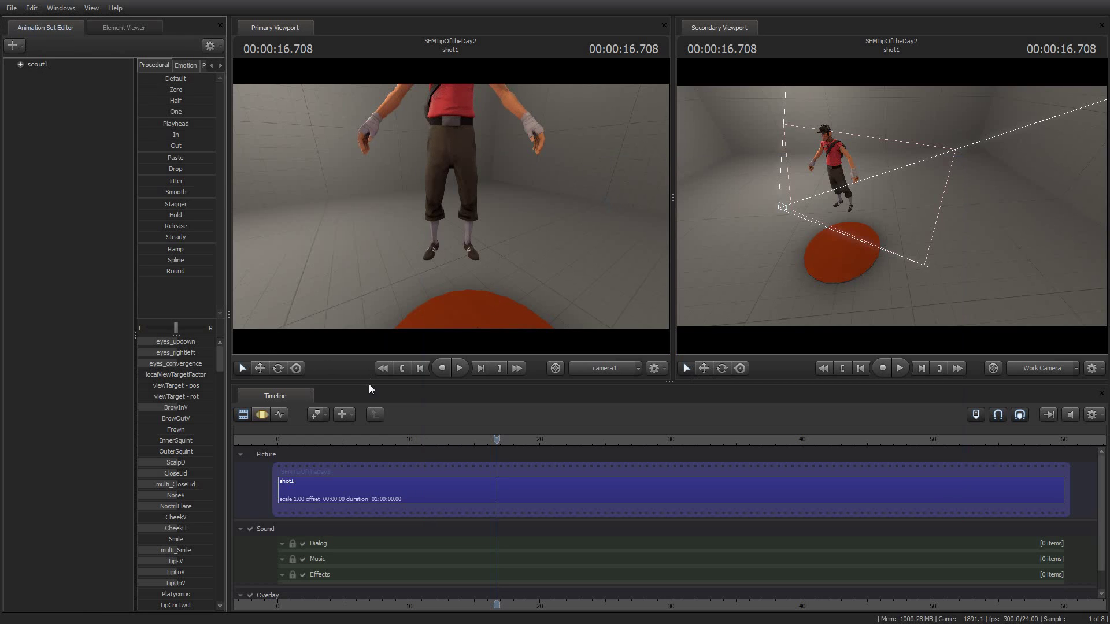
click(262, 415)
drag(452, 258, 465, 385)
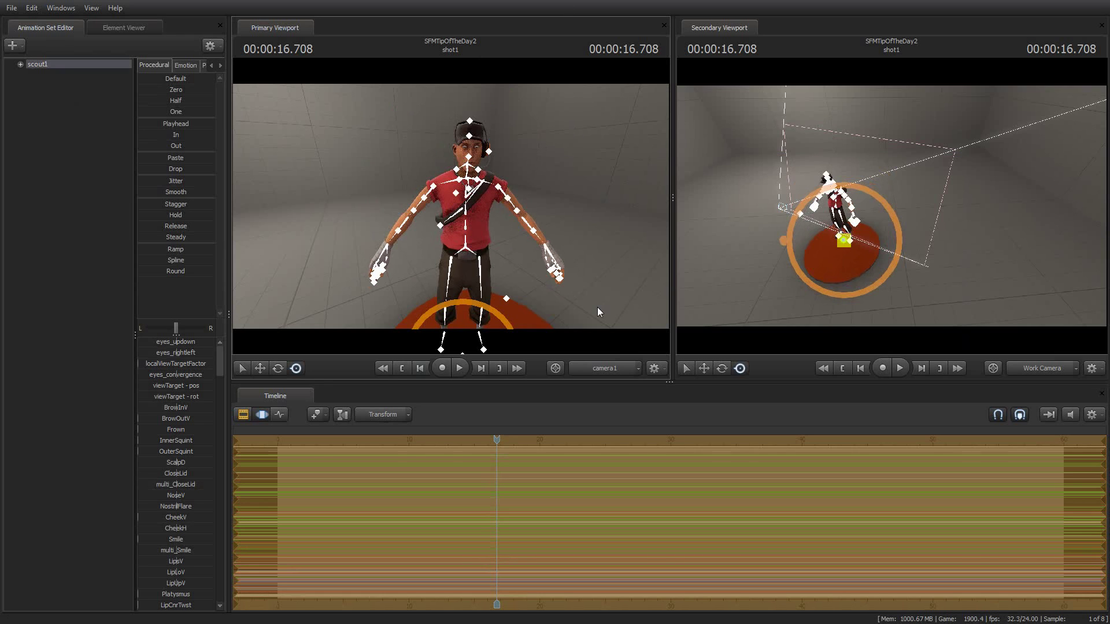
key(Return)
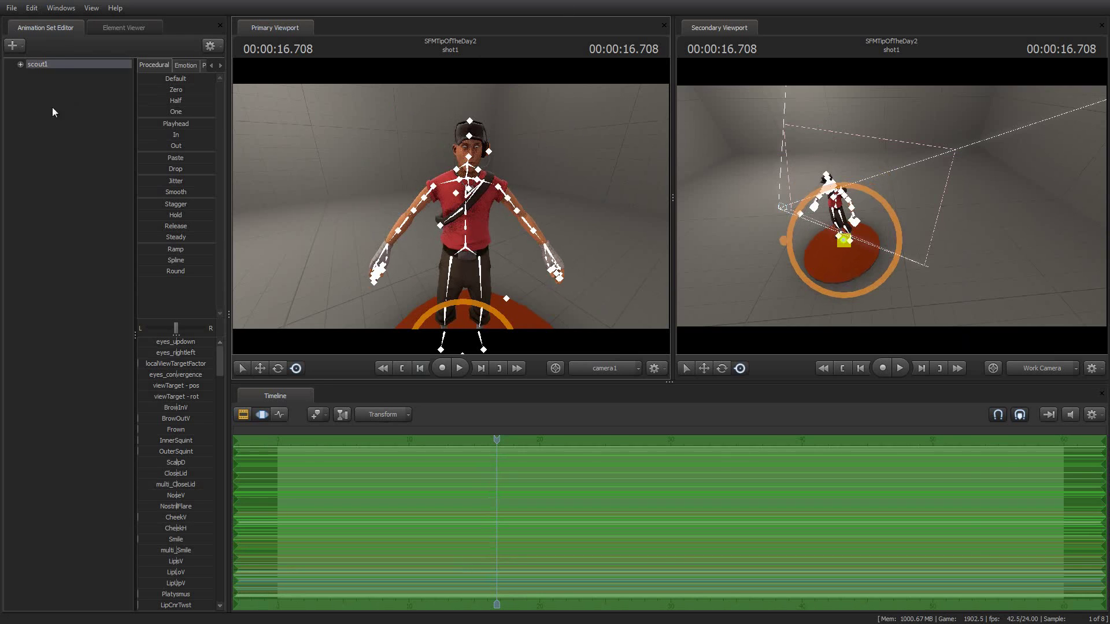
Import the scout_anim_test.dmx animation with all listed channels onto scout1 and scrub to 15.541 seconds.
right_click(50, 65)
mouse_move(94, 186)
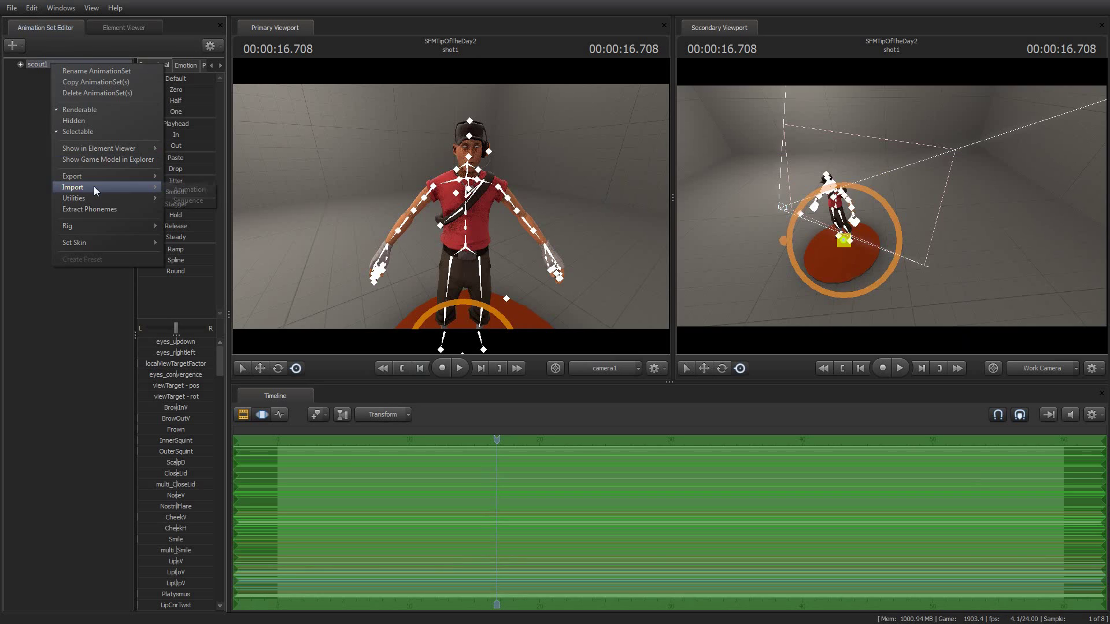
click(186, 189)
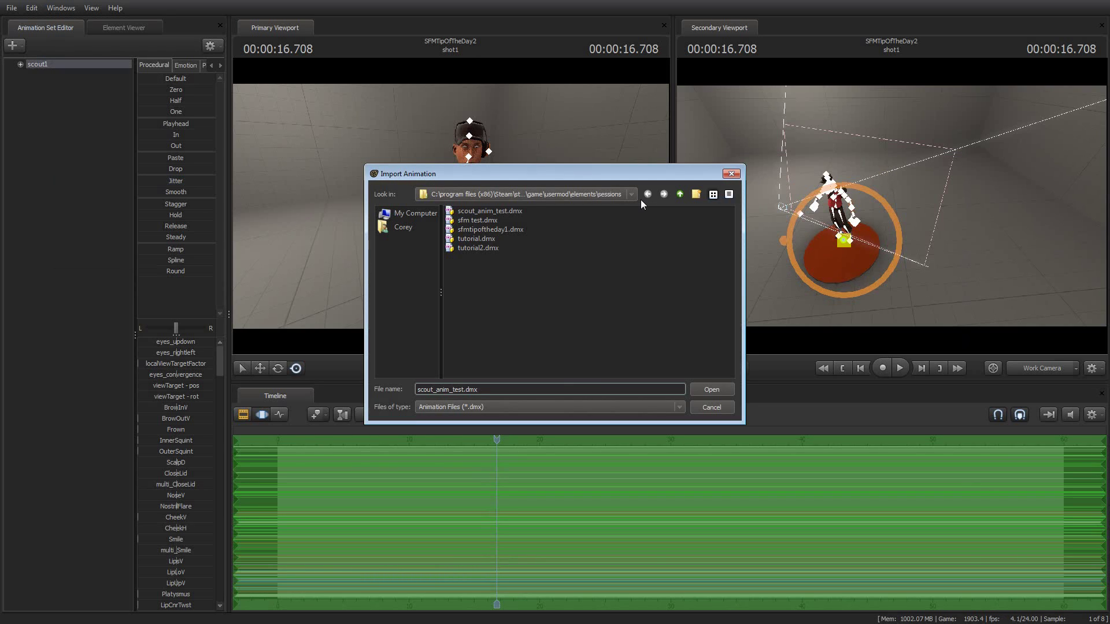
click(711, 389)
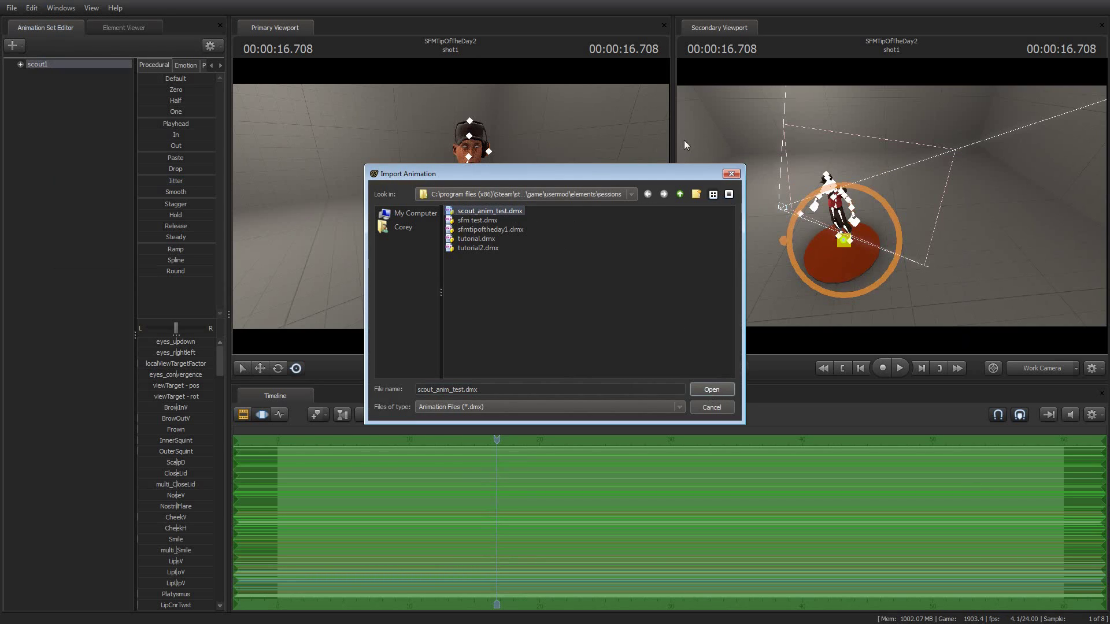
mouse_move(625, 252)
mouse_down()
mouse_move(628, 333)
mouse_move(636, 246)
mouse_up()
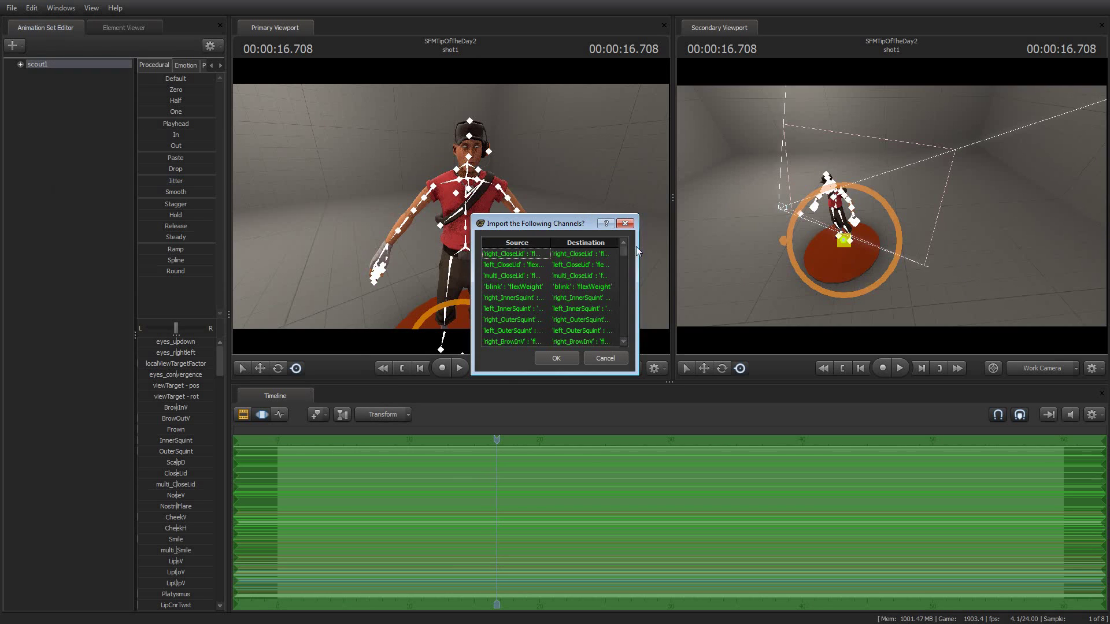
click(556, 359)
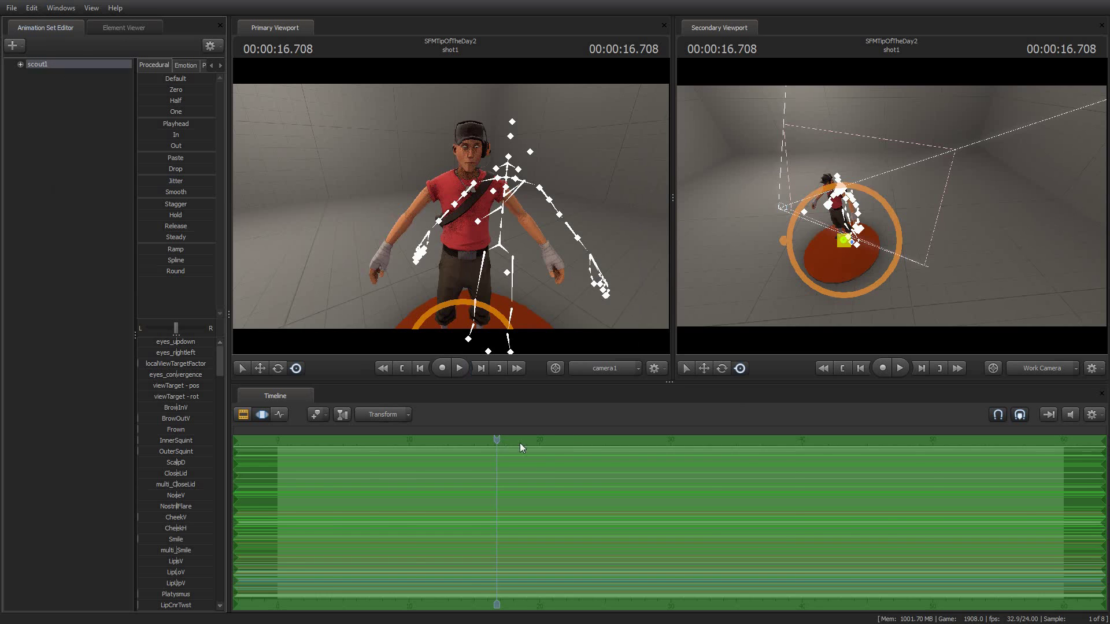
drag(521, 447, 482, 440)
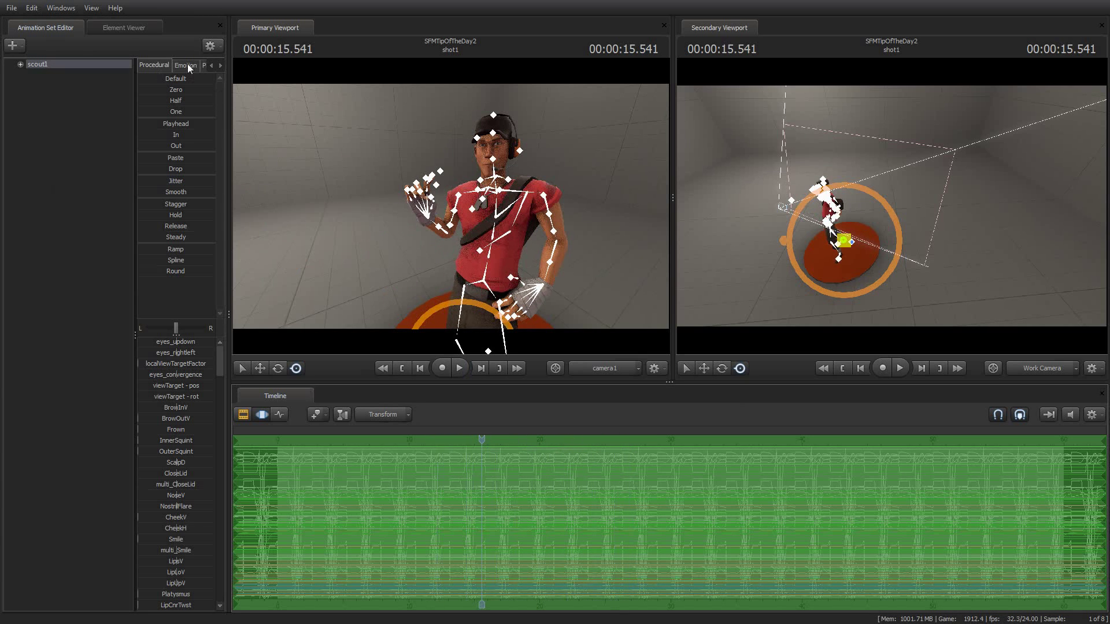
Review scout1's phoneme presets, return to the procedural presets and play the imported animation to about 20 seconds.
click(203, 66)
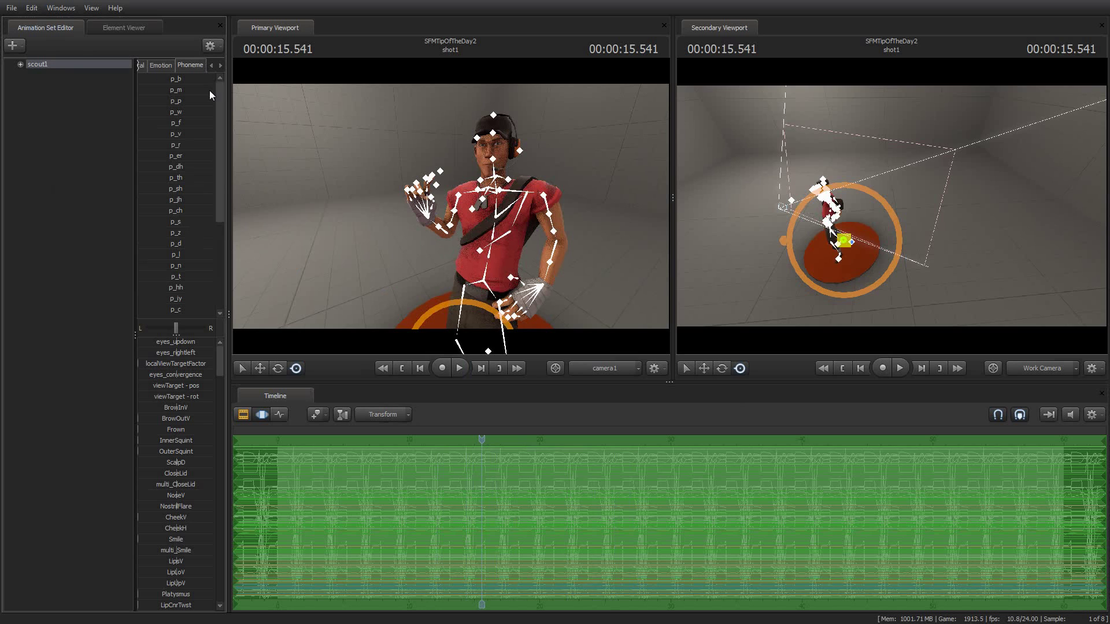
click(141, 67)
key(space)
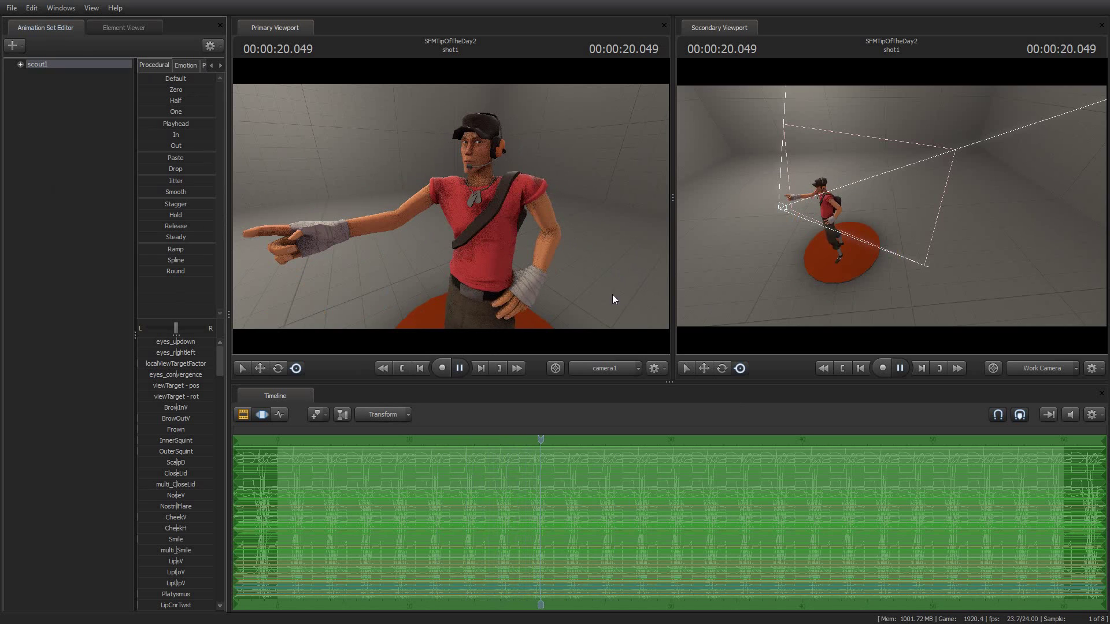
key(space)
In the Clip Editor, add vo\scout_cheers05.wav to the Dialog track at the playhead and show the clip's waveform.
click(243, 414)
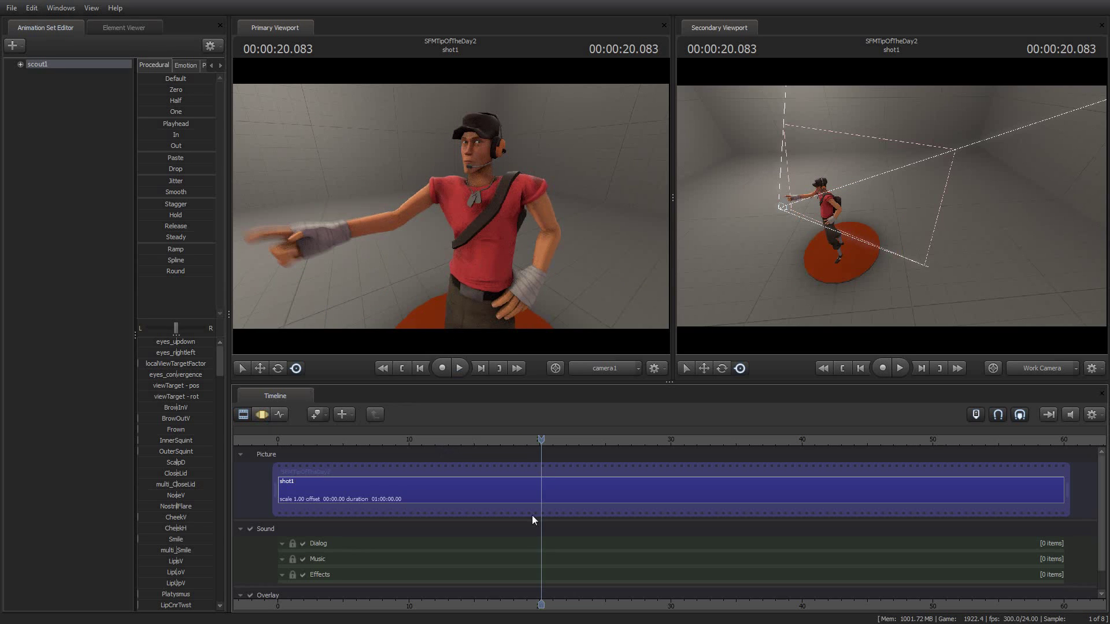
right_click(366, 544)
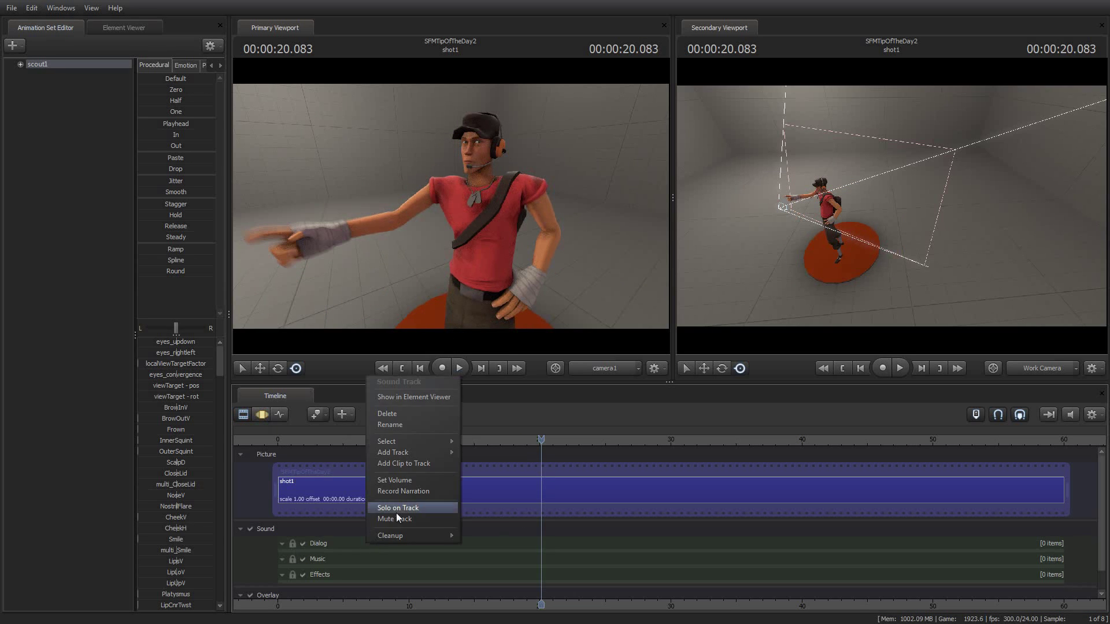
click(403, 465)
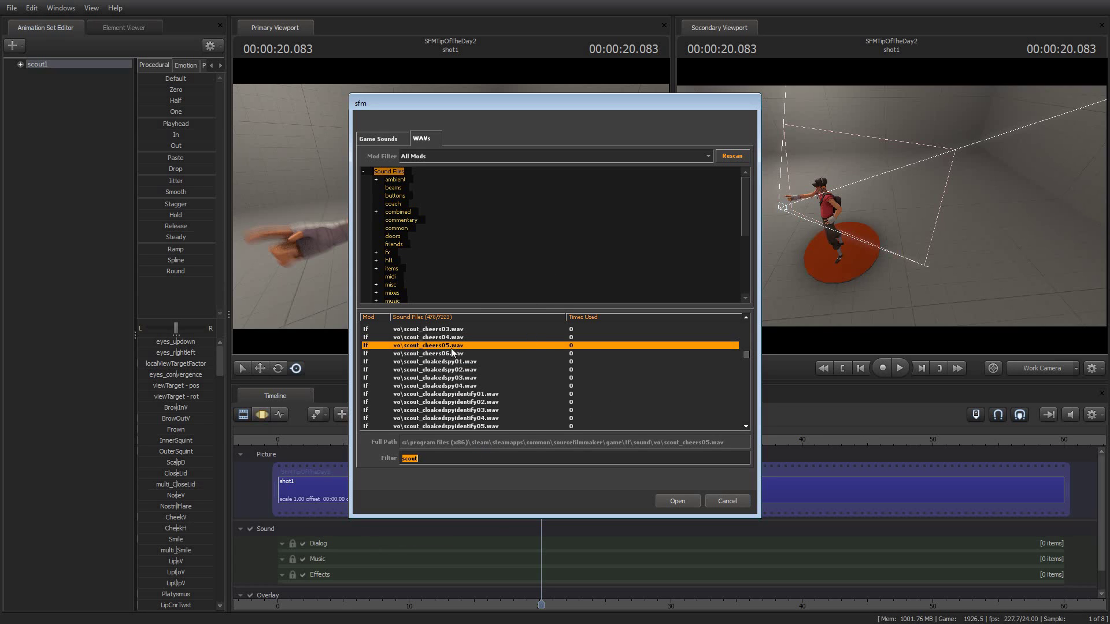
click(448, 347)
click(677, 501)
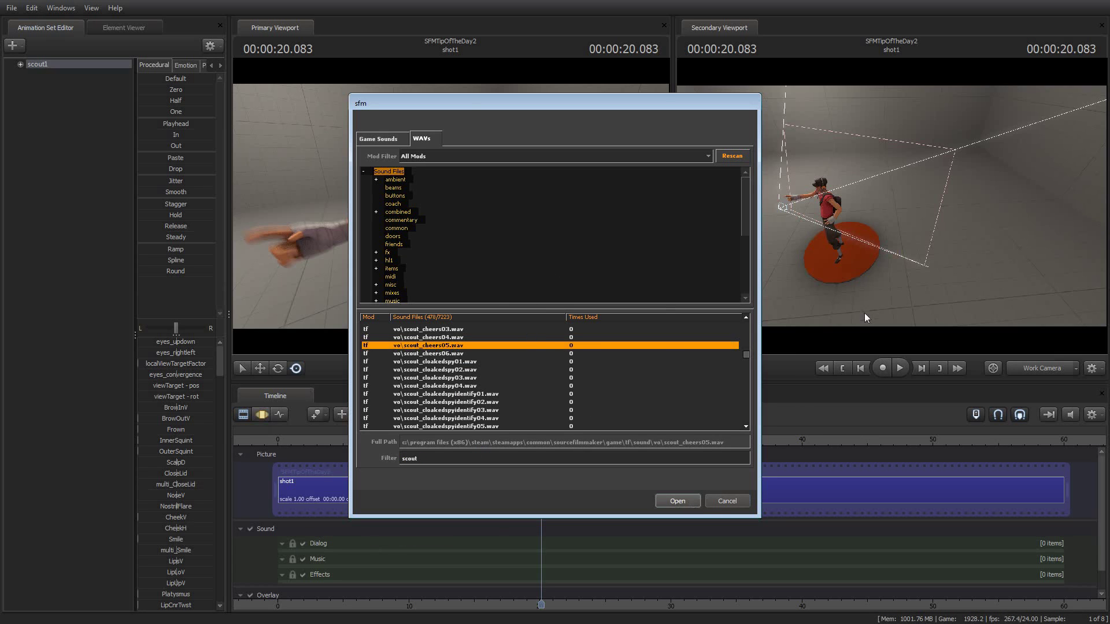
right_click(549, 559)
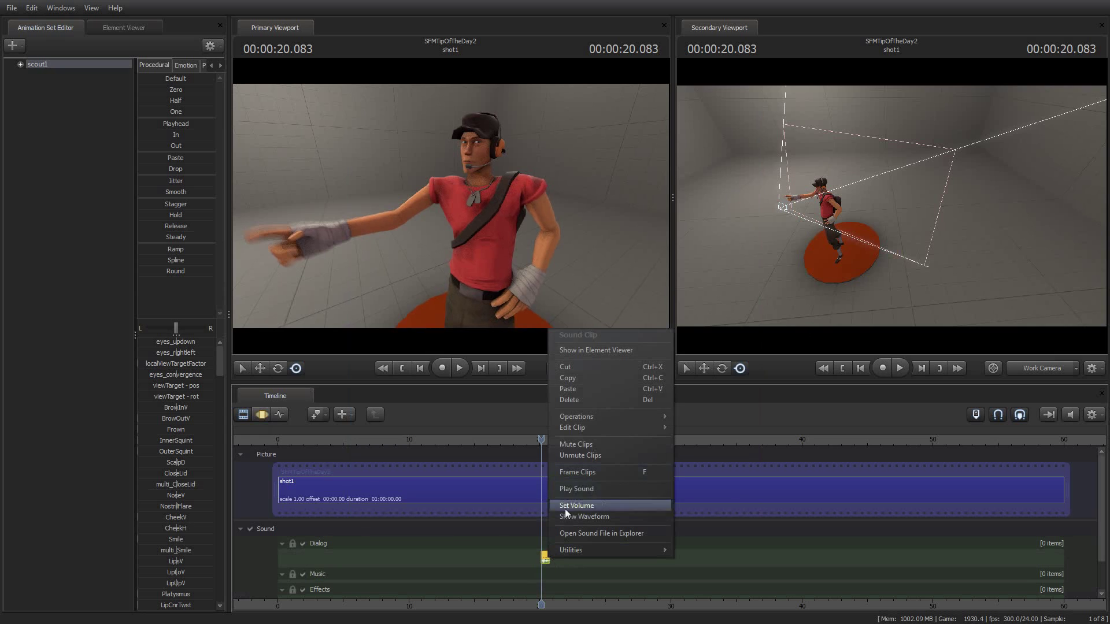
click(605, 516)
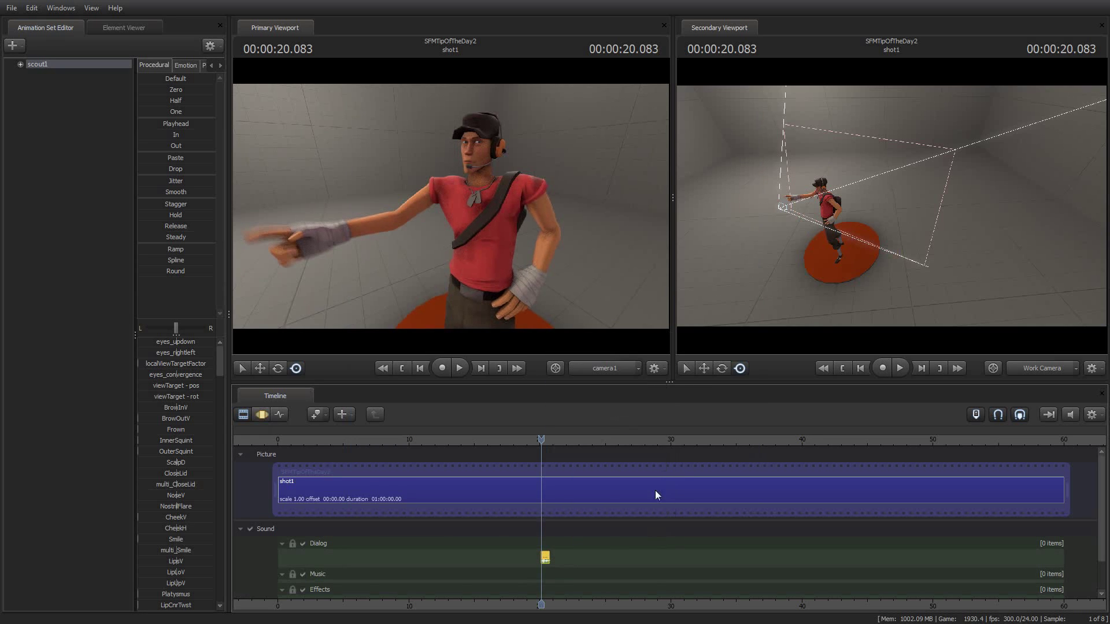
Extract phonemes for scout1 from the dialog sound clip.
right_click(52, 64)
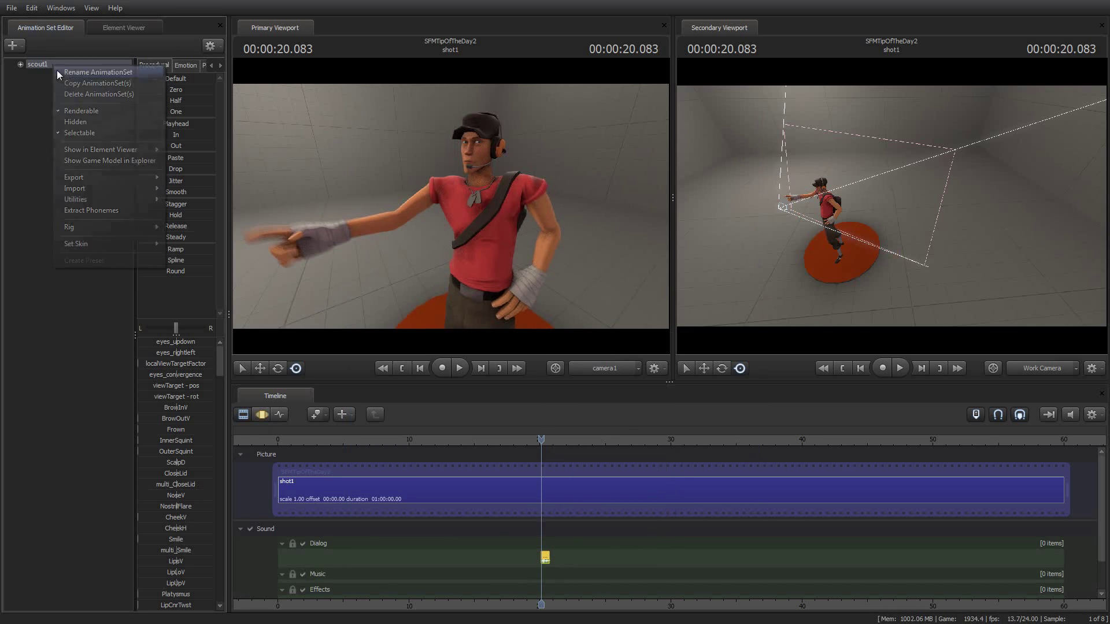
click(116, 210)
click(564, 387)
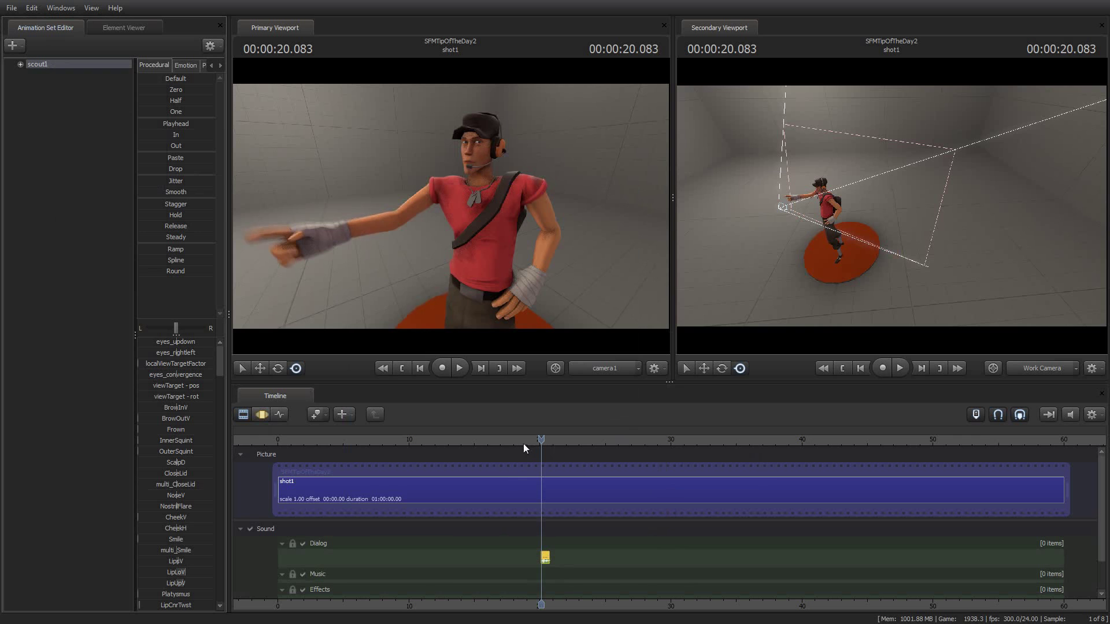
Play the shot through the dialog clip to check the lip sync, and return the playhead to 20.041 seconds.
key(space)
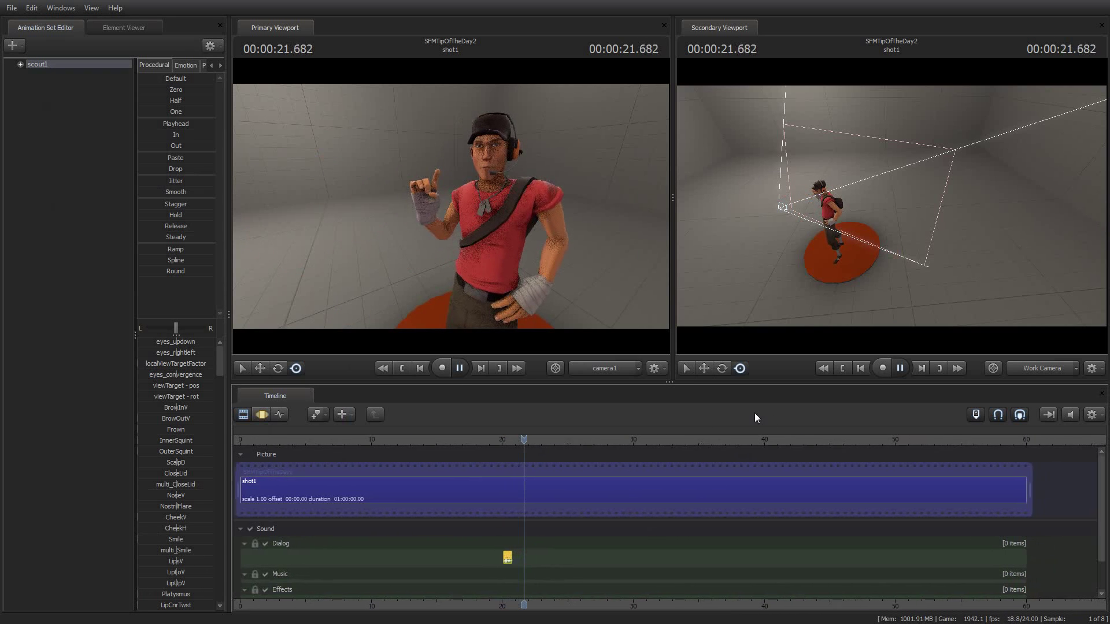
key(space)
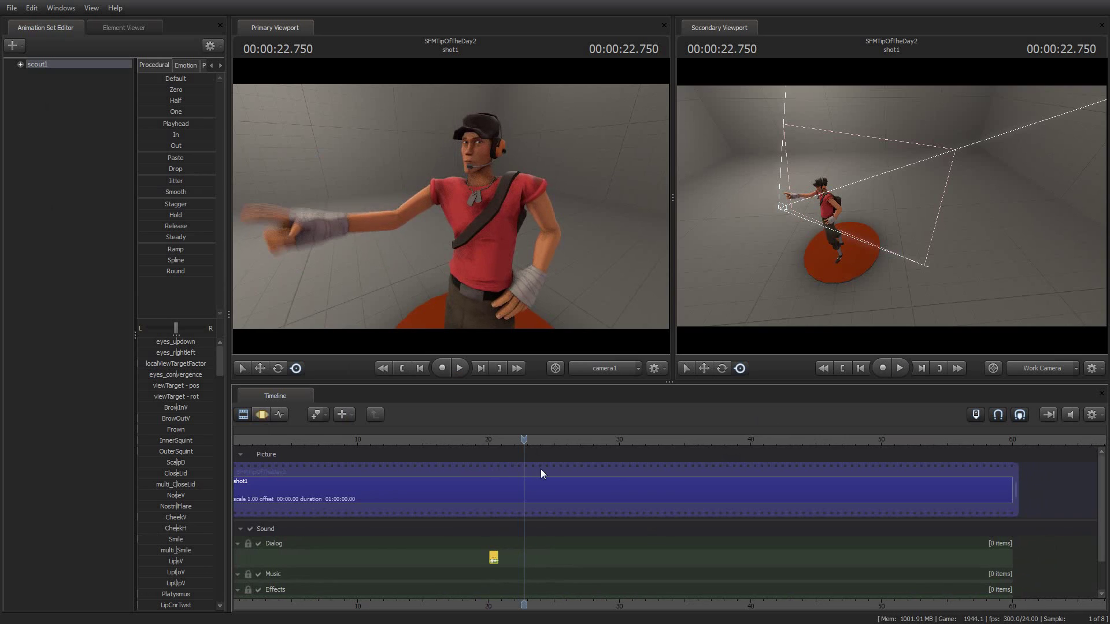
click(488, 443)
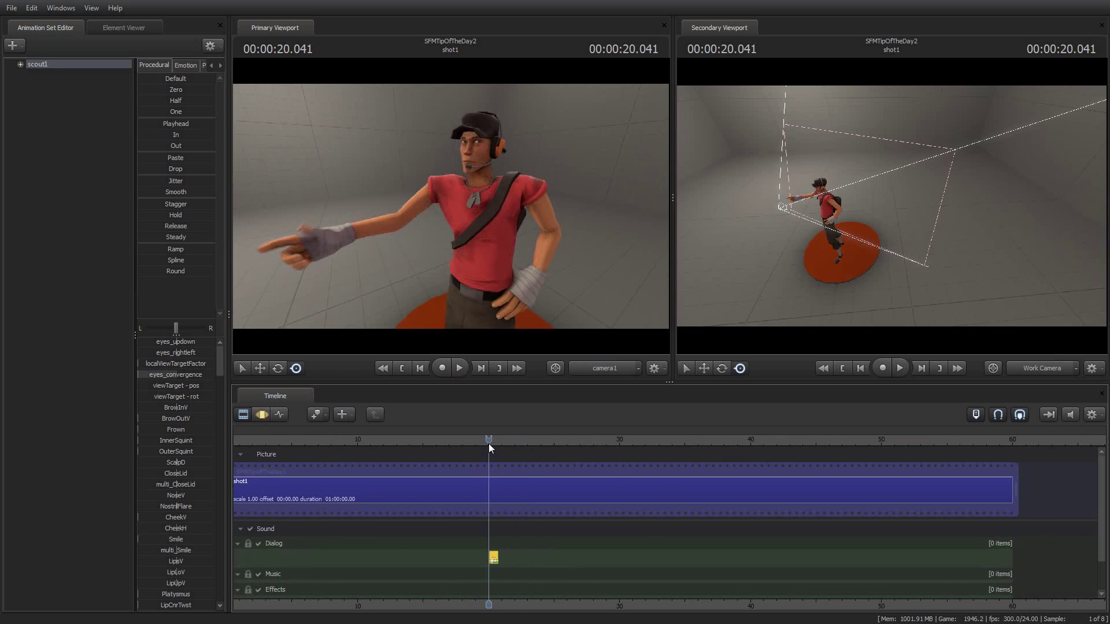